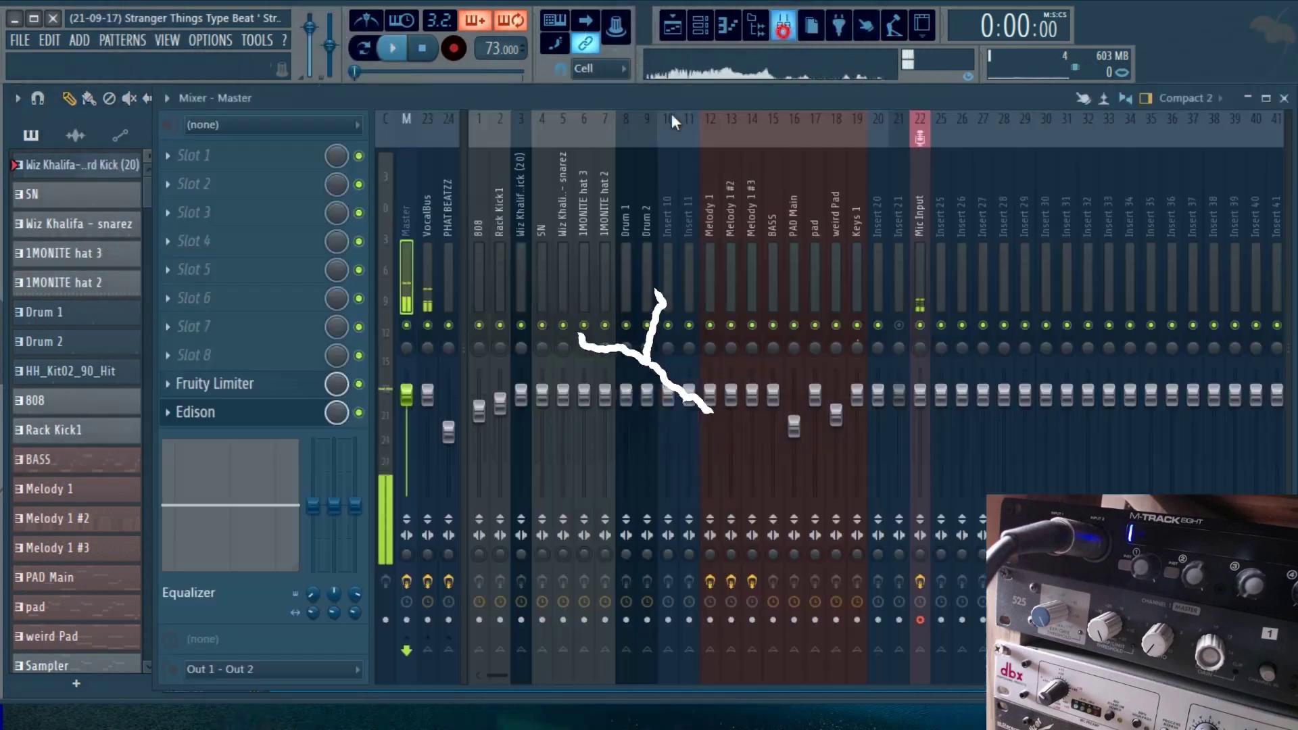
Enlarge the mixer to fit more tracks, and open the ModernV84ME plugin on the Mic Input track.
{"action": "left_click_drag", "start_coordinate": [154, 303], "coordinate": [5, 302]}
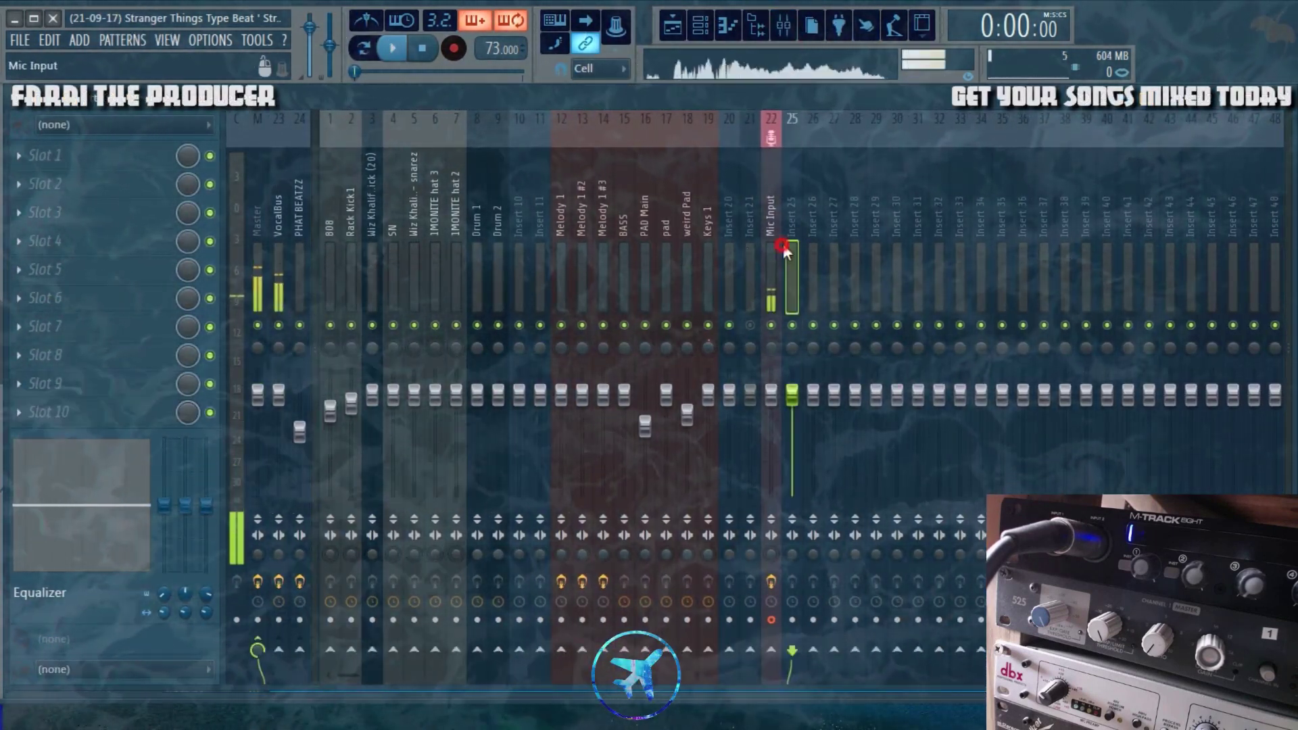
{"action": "left_click", "coordinate": [772, 250]}
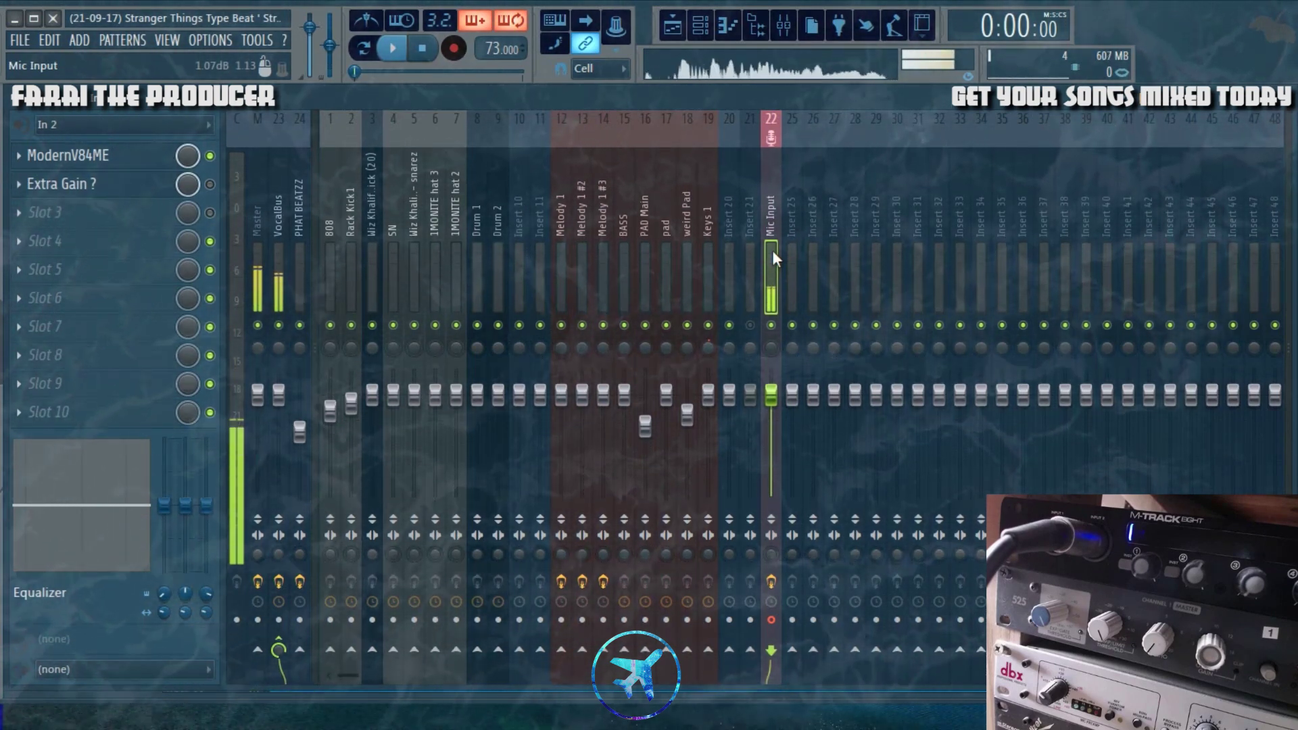
{"action": "left_click", "coordinate": [88, 159]}
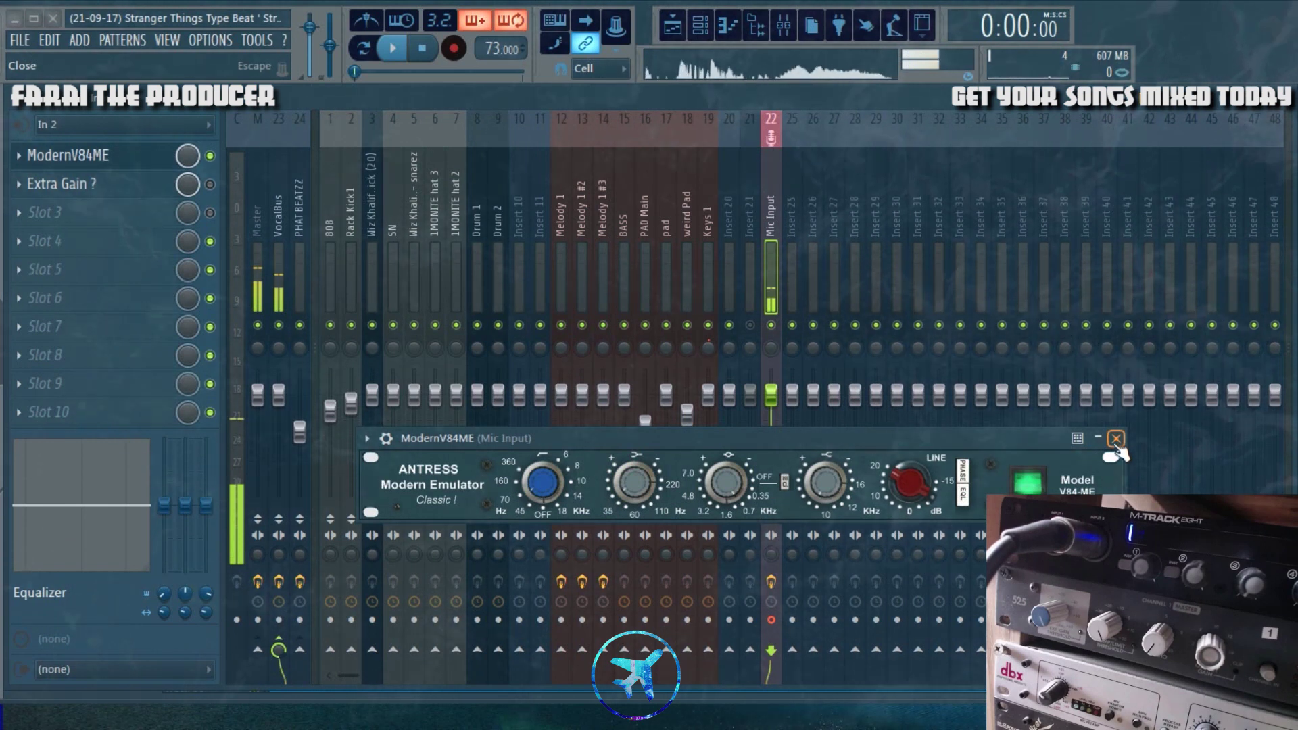
{"action": "left_click", "coordinate": [1116, 438]}
{"action": "left_click", "coordinate": [767, 267]}
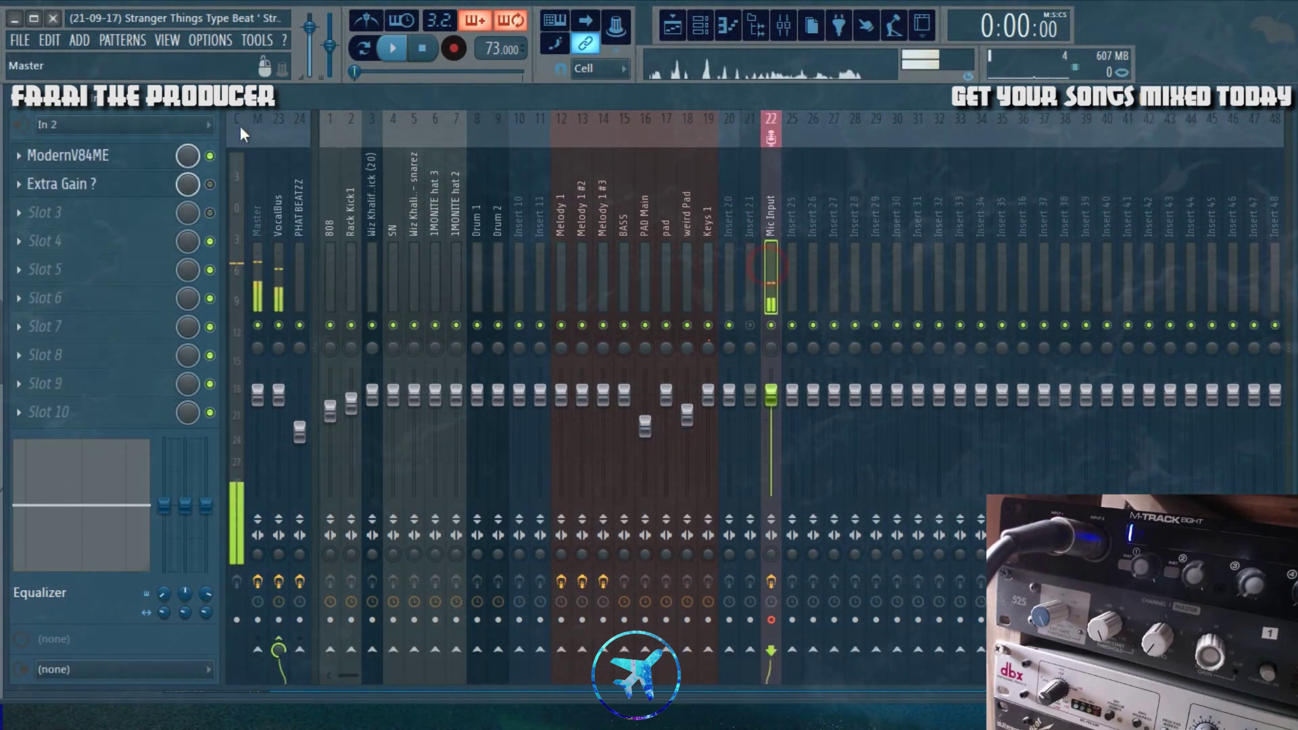
{"action": "left_click", "coordinate": [101, 156]}
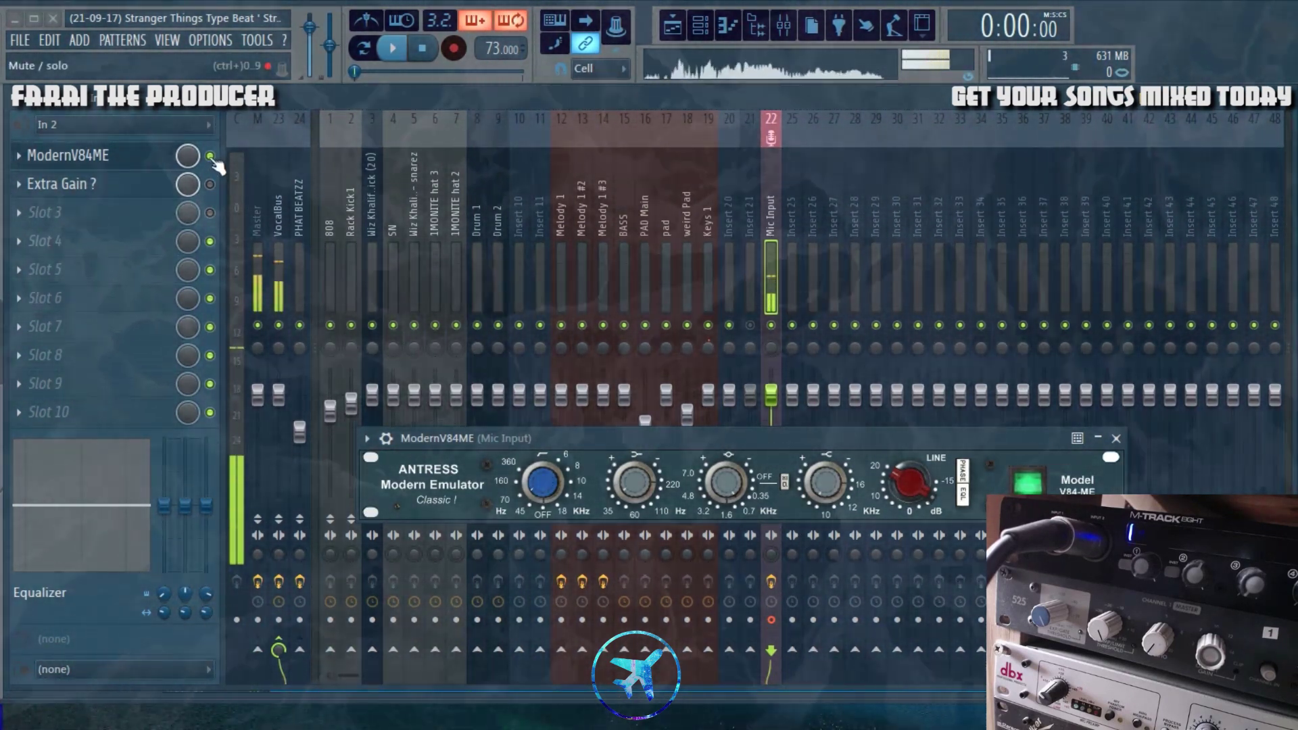
Toggle the ModernV84ME effect in its slot for comparison, reposition its window over the mixer, and close it.
{"action": "left_click_drag", "start_coordinate": [607, 437], "coordinate": [594, 395]}
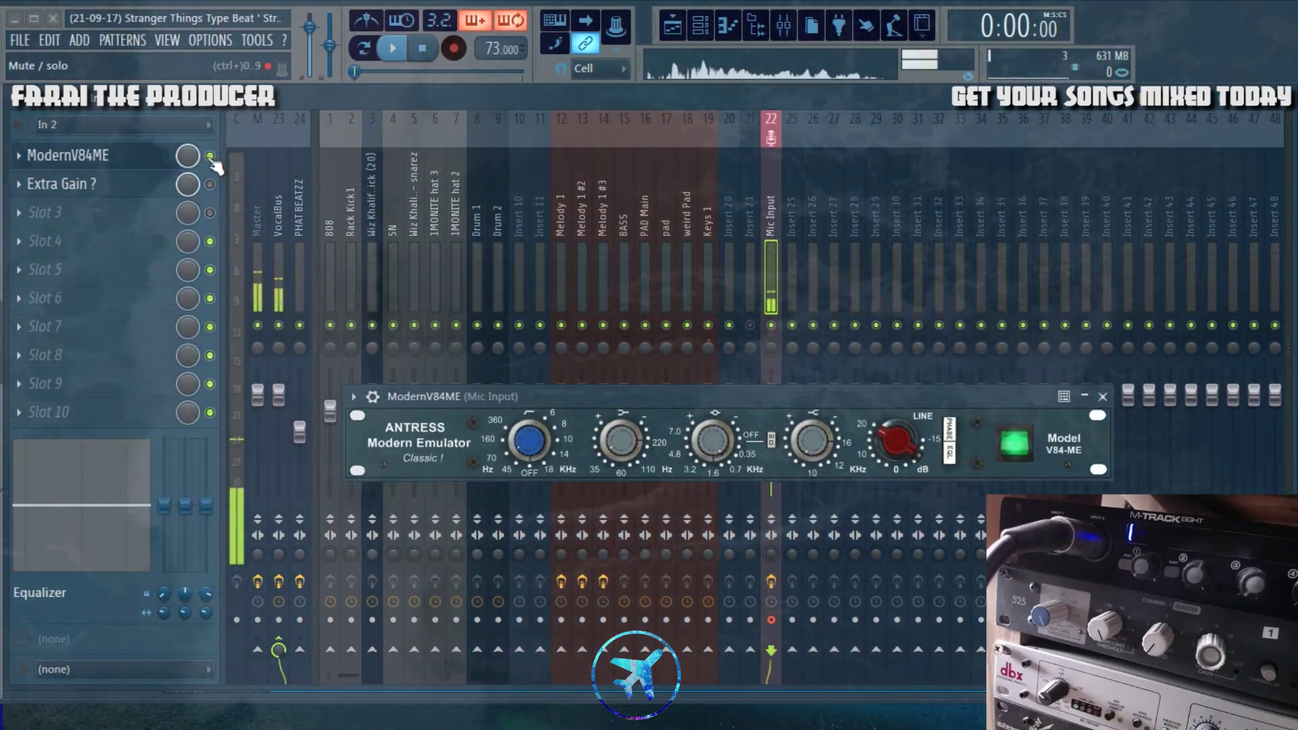
{"action": "left_click", "coordinate": [210, 156]}
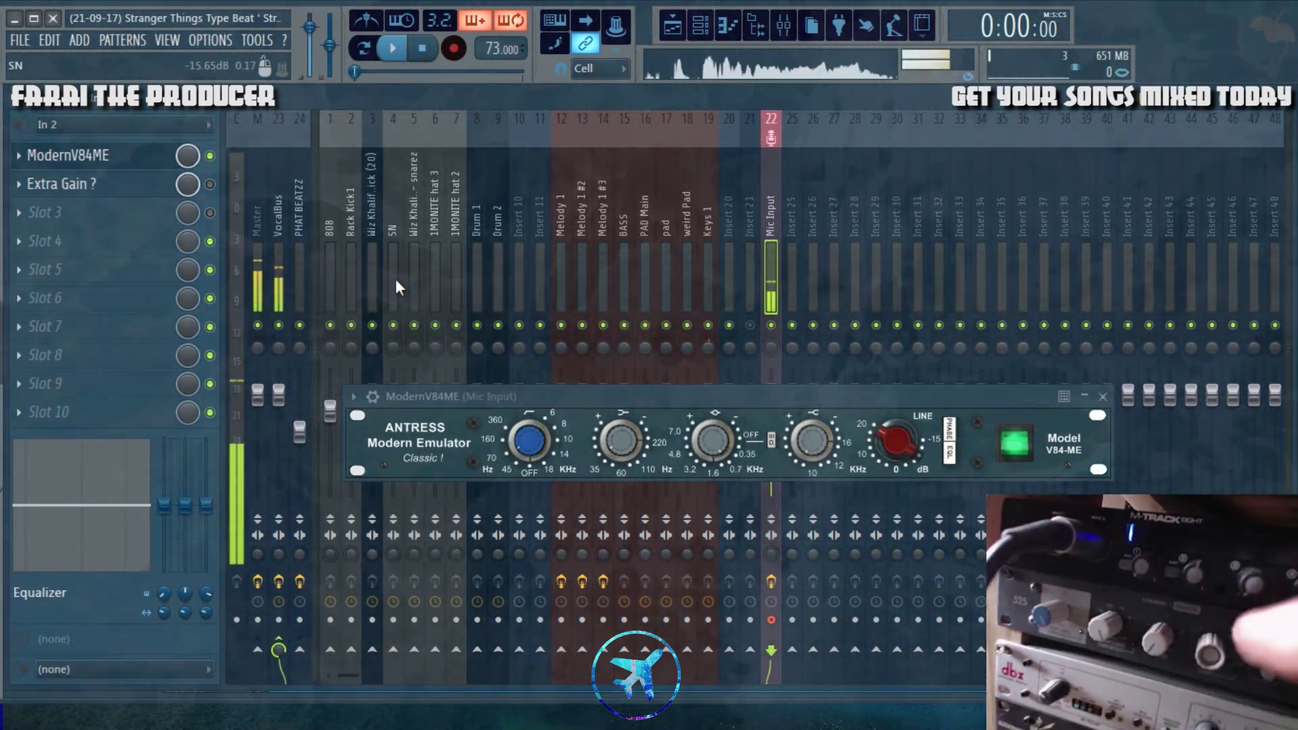
{"action": "left_click_drag", "start_coordinate": [926, 396], "coordinate": [894, 355]}
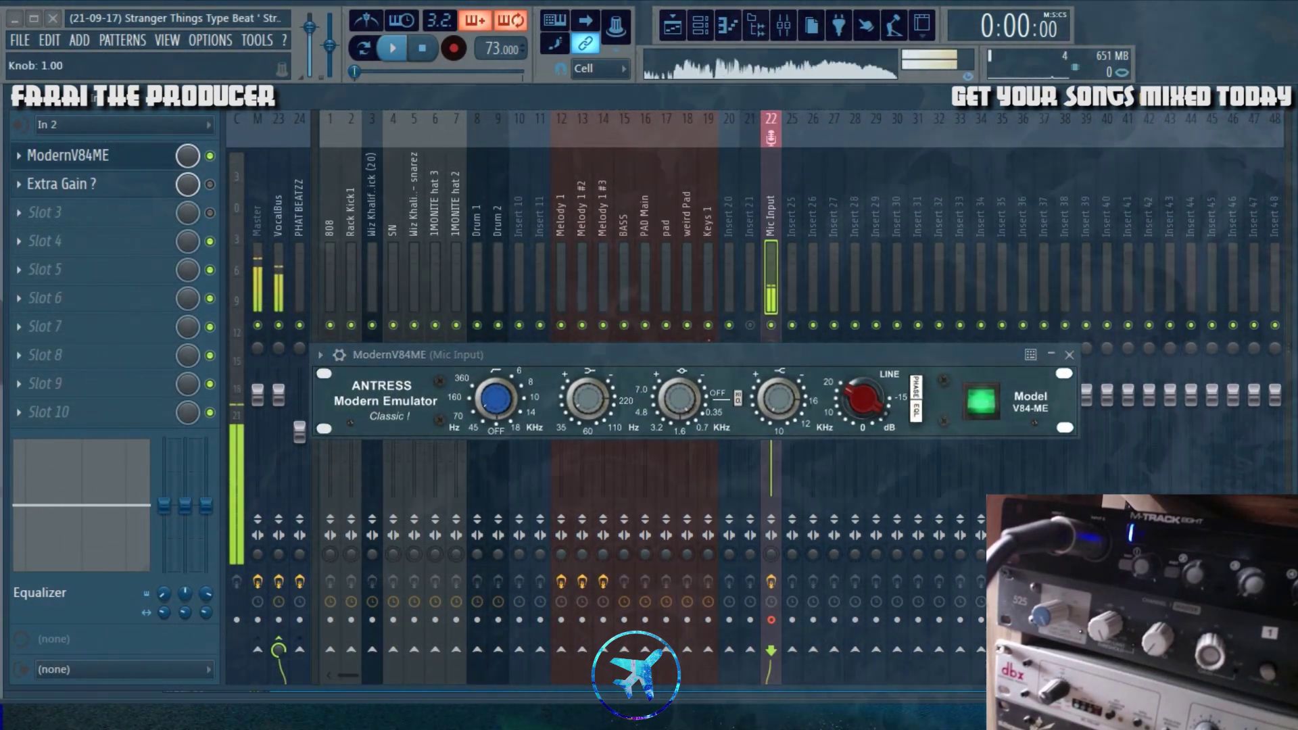
{"action": "left_click_drag", "start_coordinate": [916, 359], "coordinate": [877, 370]}
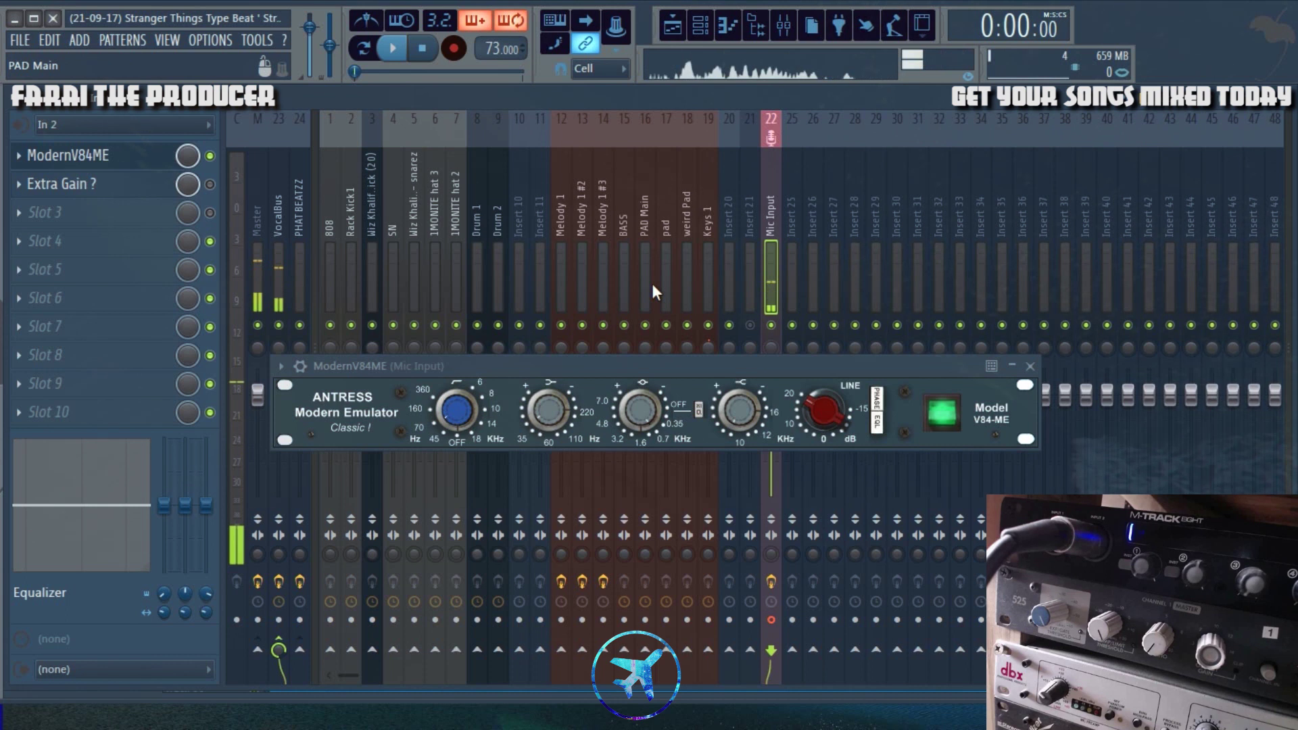
{"action": "left_click_drag", "start_coordinate": [598, 363], "coordinate": [610, 331]}
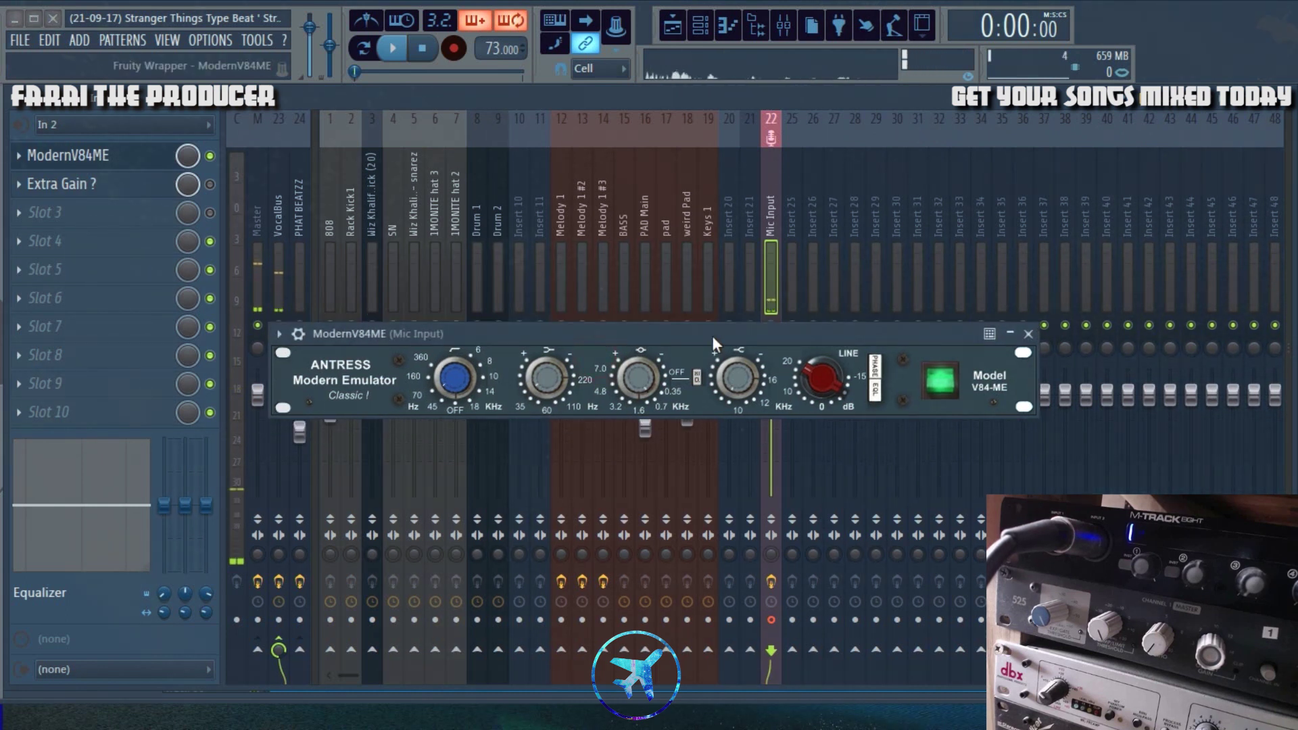
{"action": "left_click", "coordinate": [1028, 334]}
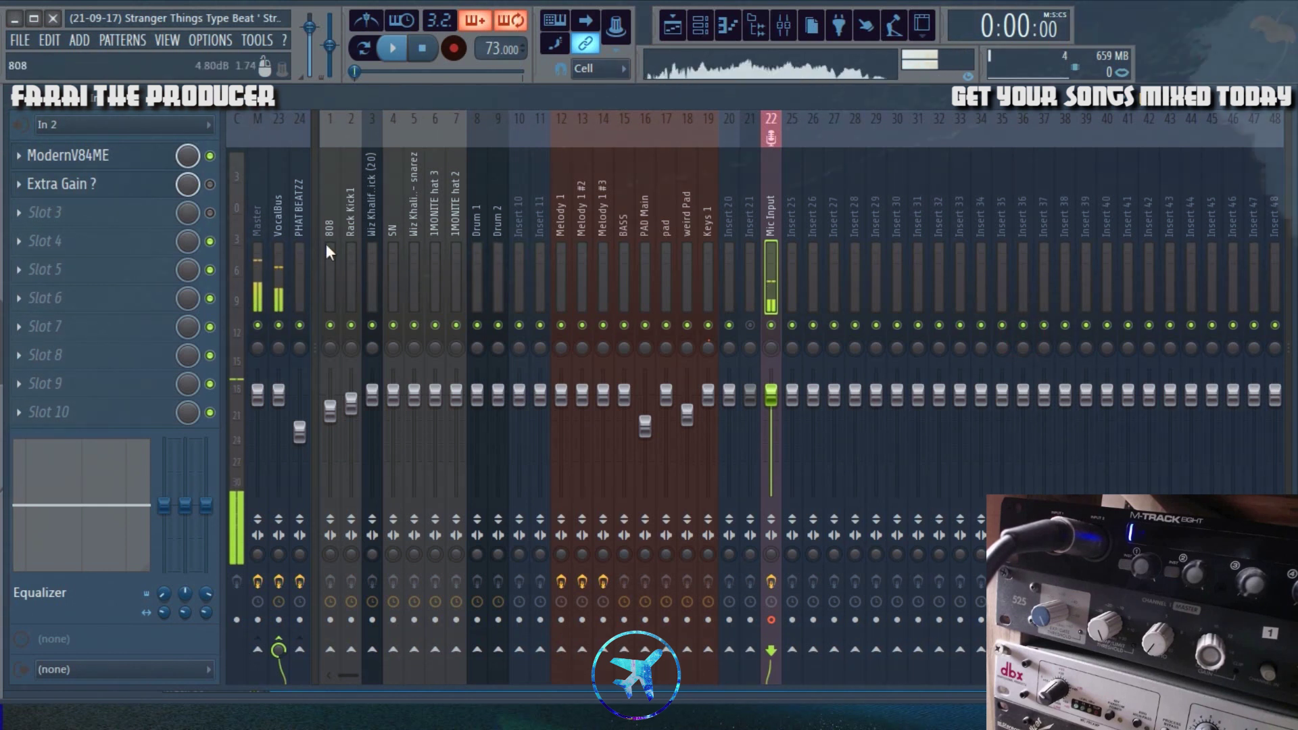
Check the VocalBus effects chain, and reopen ModernV84ME on the Mic Input track with its window clear of the level meters.
{"action": "left_click", "coordinate": [282, 230]}
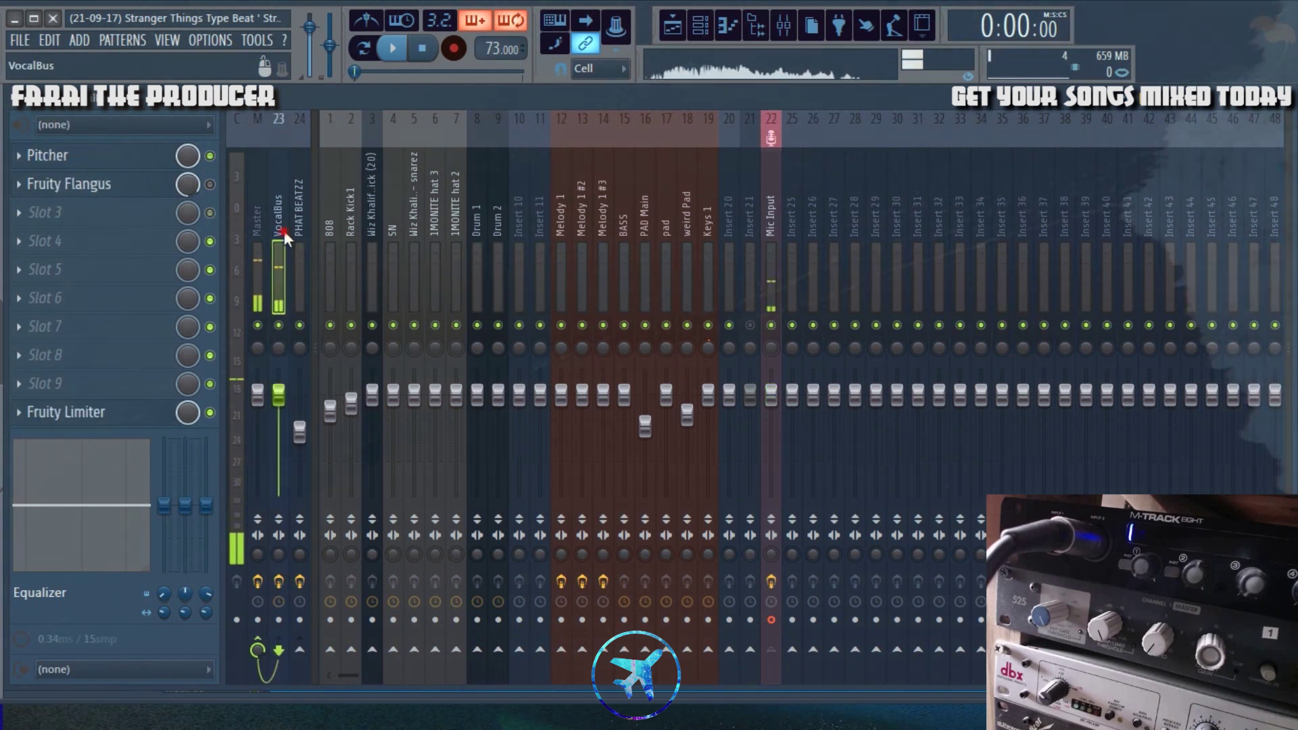
{"action": "left_click", "coordinate": [766, 229]}
{"action": "left_click", "coordinate": [67, 155]}
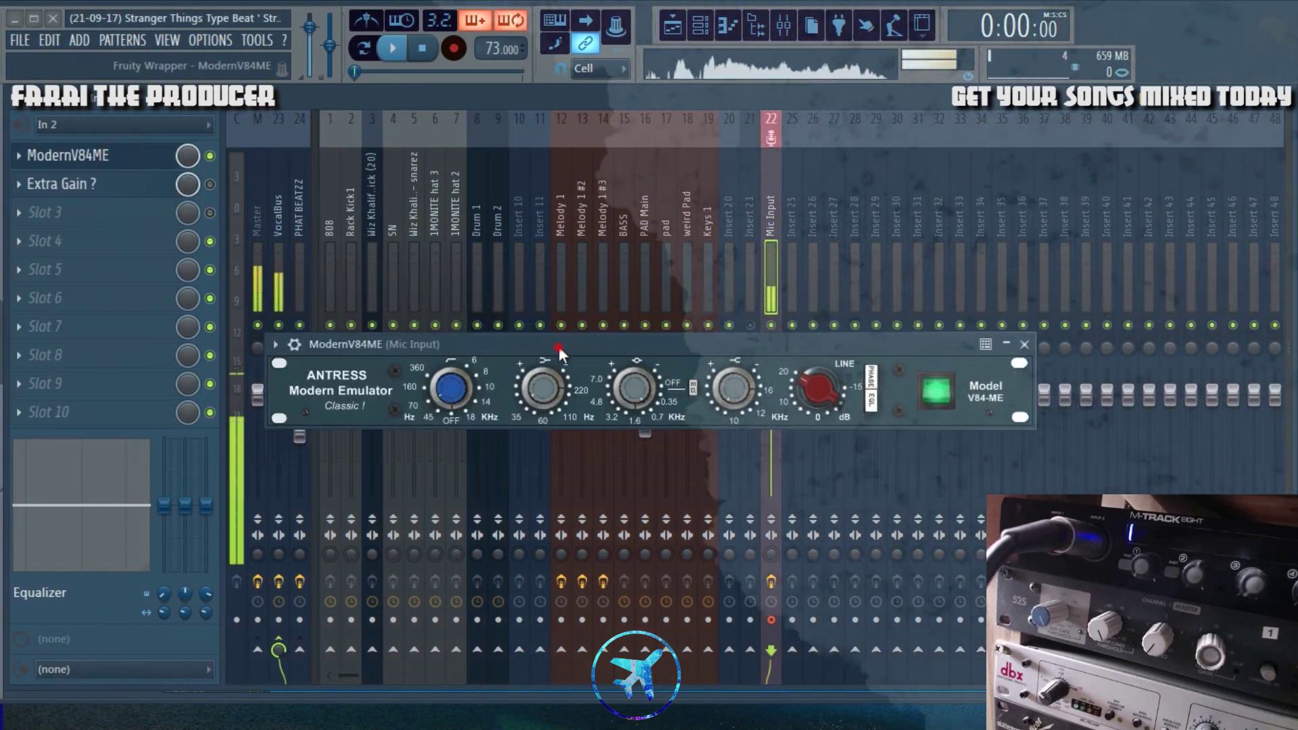
{"action": "left_click_drag", "start_coordinate": [565, 330], "coordinate": [538, 469]}
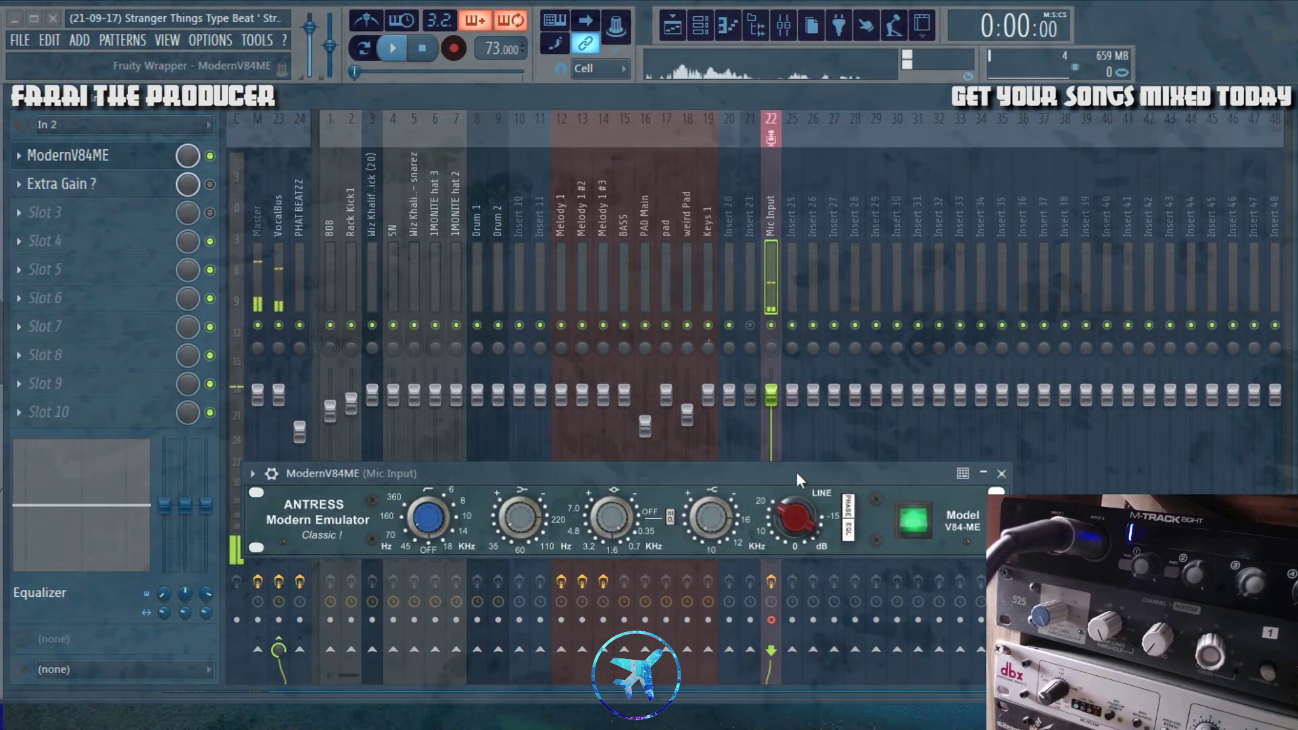
{"action": "left_click_drag", "start_coordinate": [797, 473], "coordinate": [799, 439]}
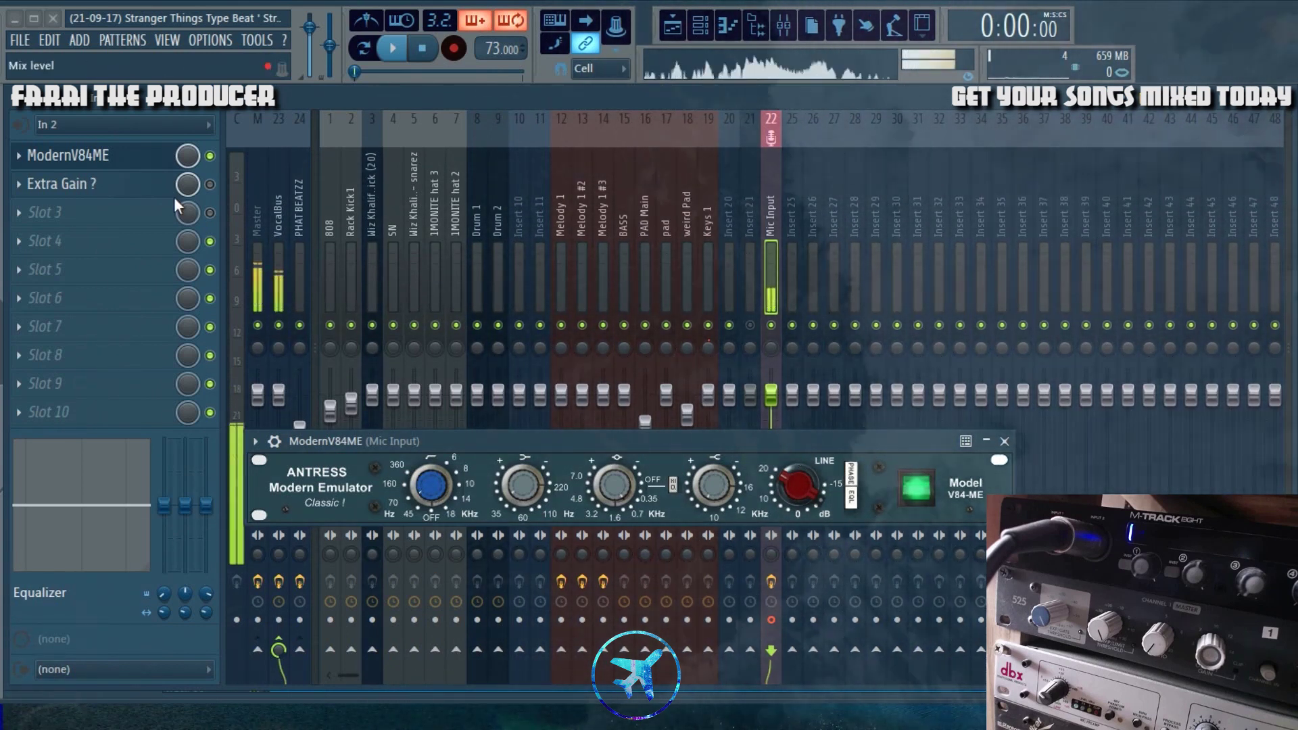
Set the gain of the Extra Gain ? compressor on the Mic Input track to 14.4 dB and close both plugin windows.
{"action": "left_click", "coordinate": [88, 184]}
{"action": "left_click_drag", "start_coordinate": [570, 334], "coordinate": [517, 304]}
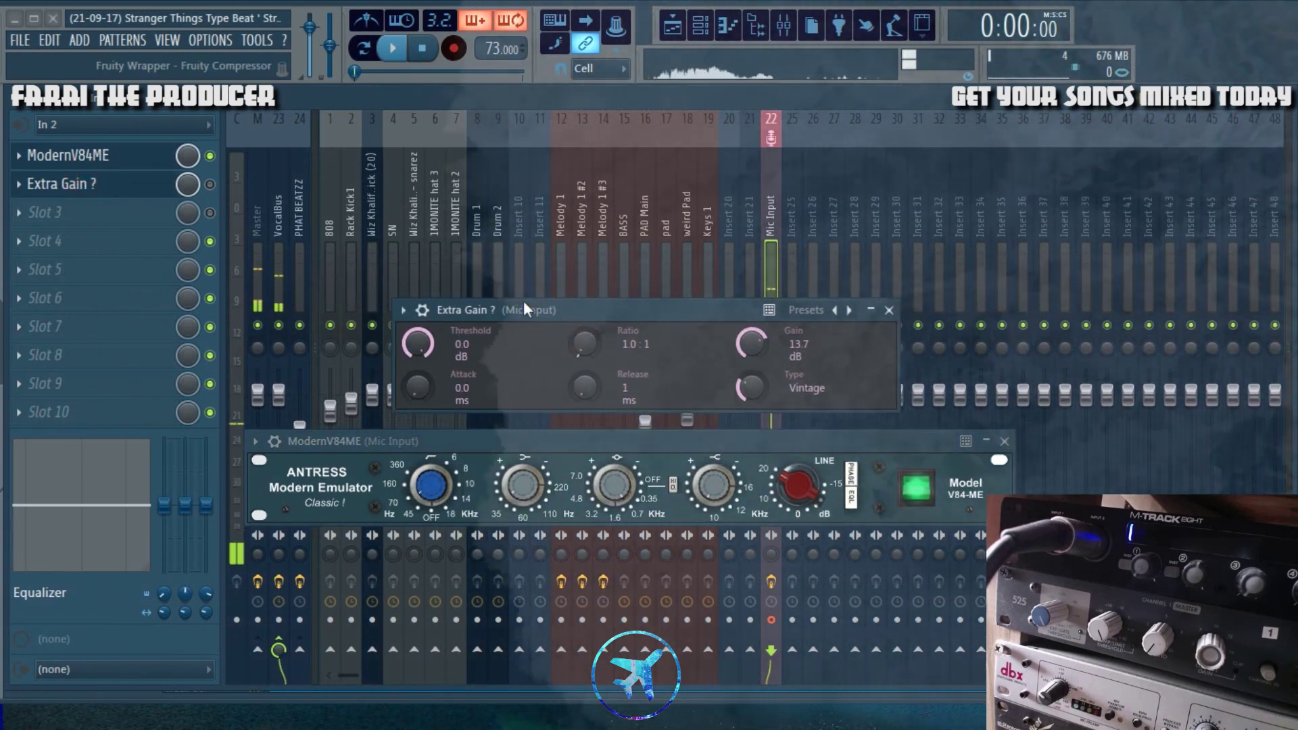
{"action": "left_click_drag", "start_coordinate": [616, 310], "coordinate": [602, 325]}
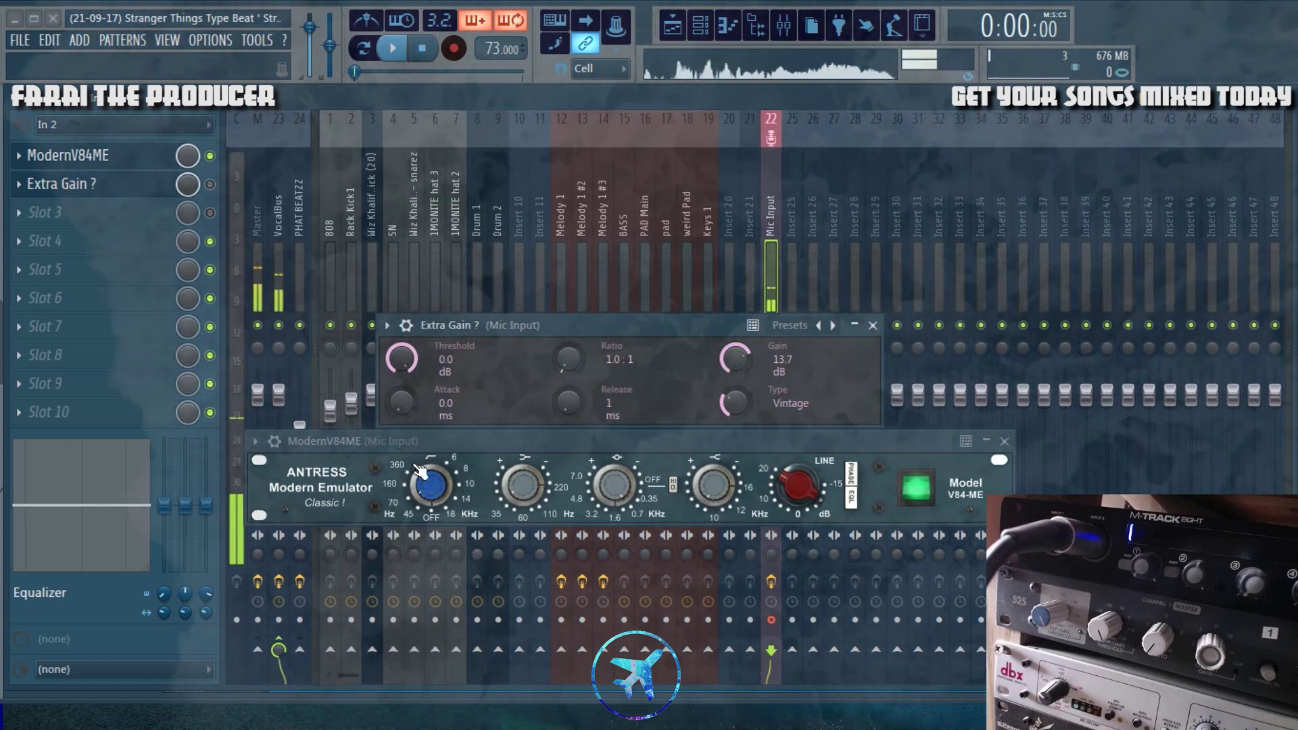
{"action": "left_click", "coordinate": [408, 439]}
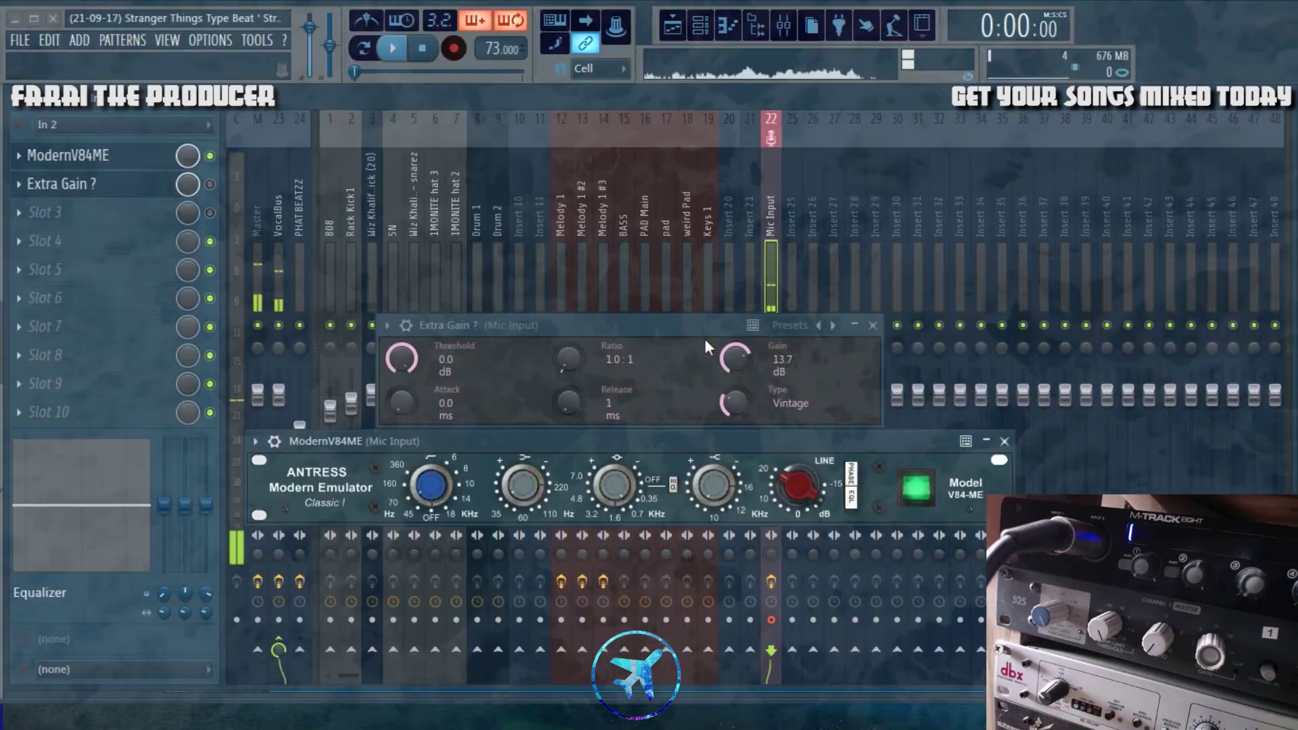
{"action": "left_click_drag", "start_coordinate": [688, 318], "coordinate": [684, 318]}
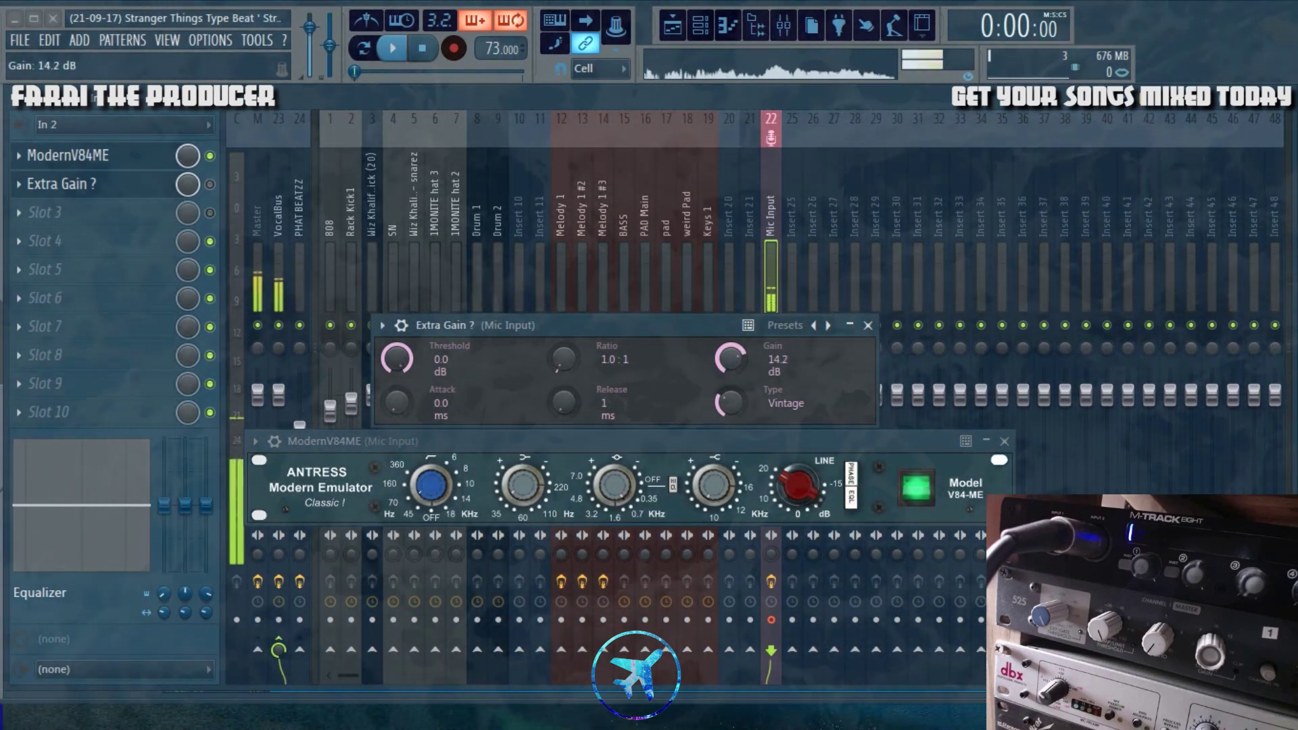
{"action": "left_click", "coordinate": [868, 325]}
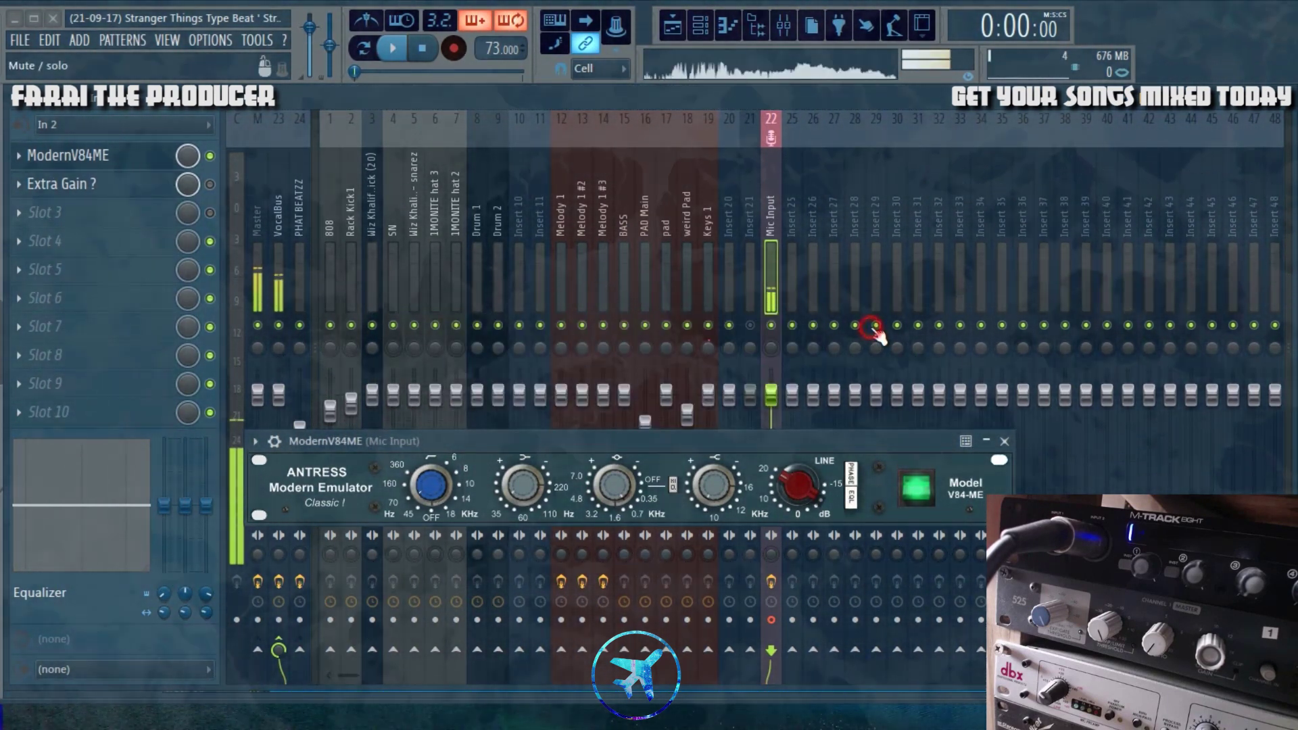
{"action": "left_click", "coordinate": [96, 190]}
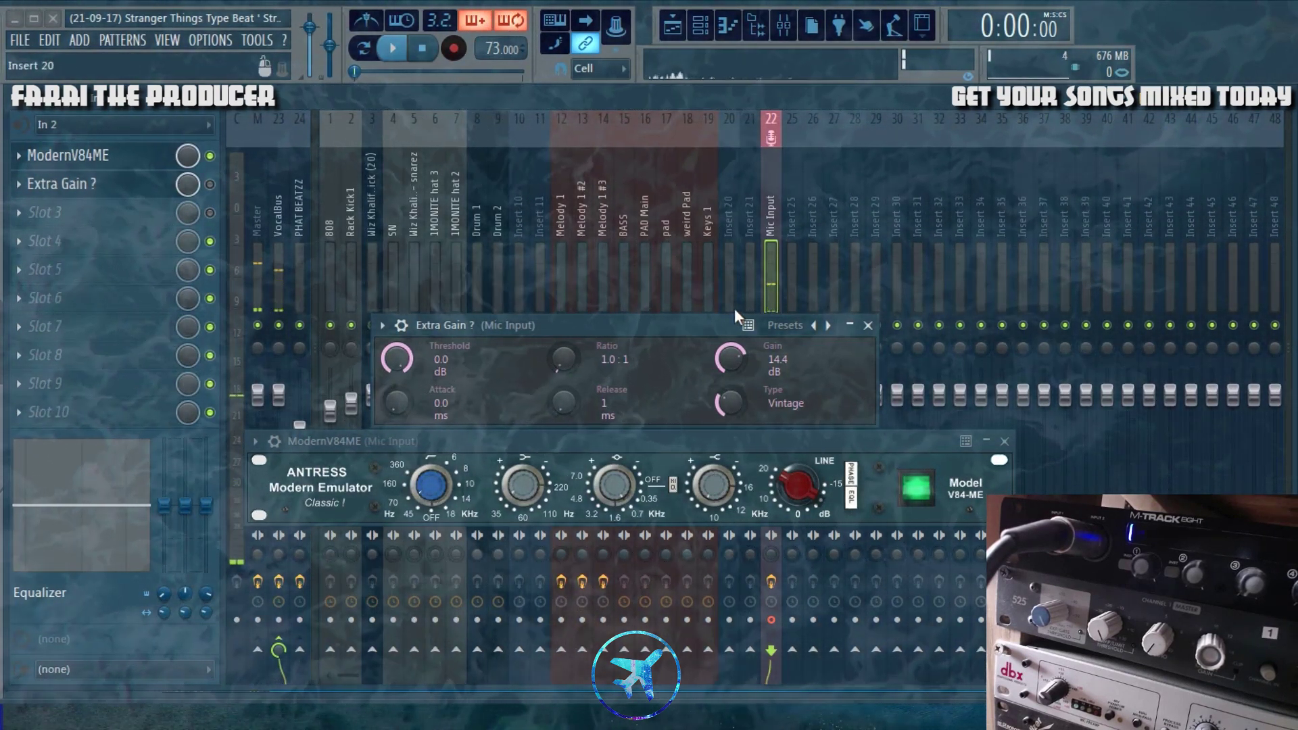
{"action": "left_click", "coordinate": [868, 327]}
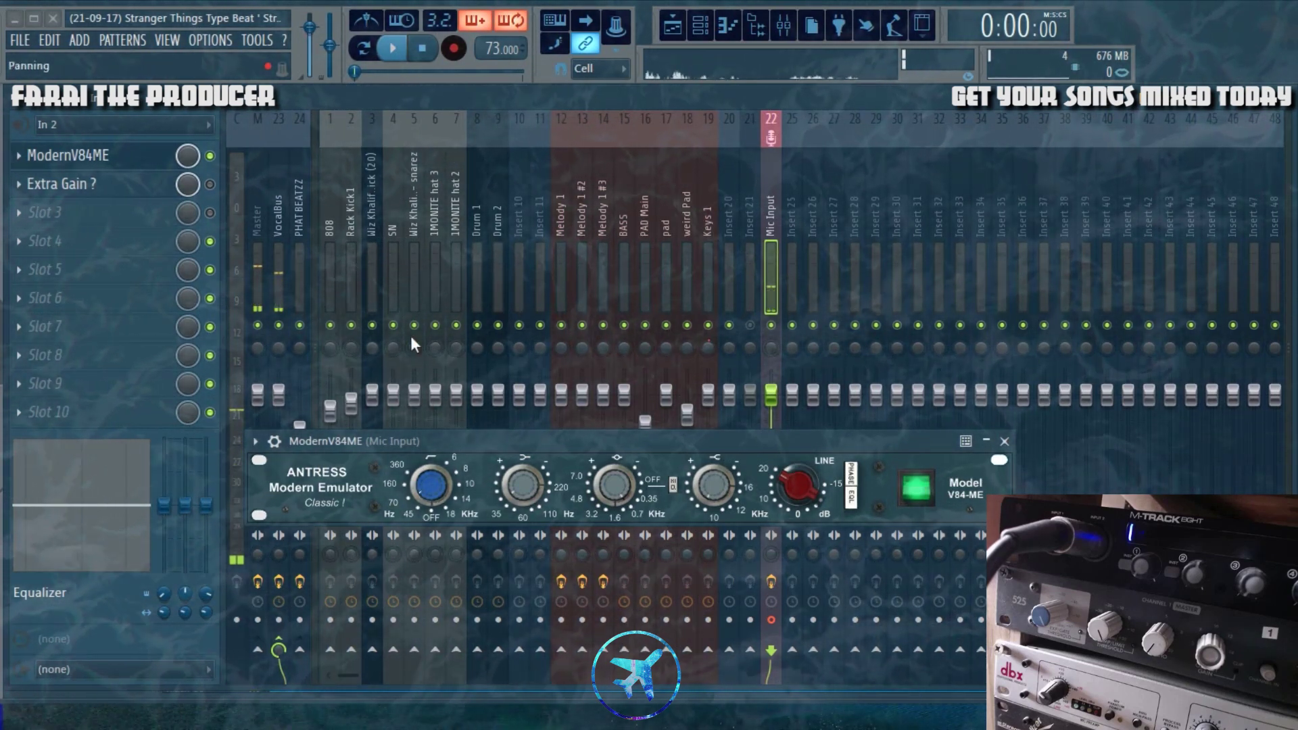
{"action": "left_click", "coordinate": [1005, 441]}
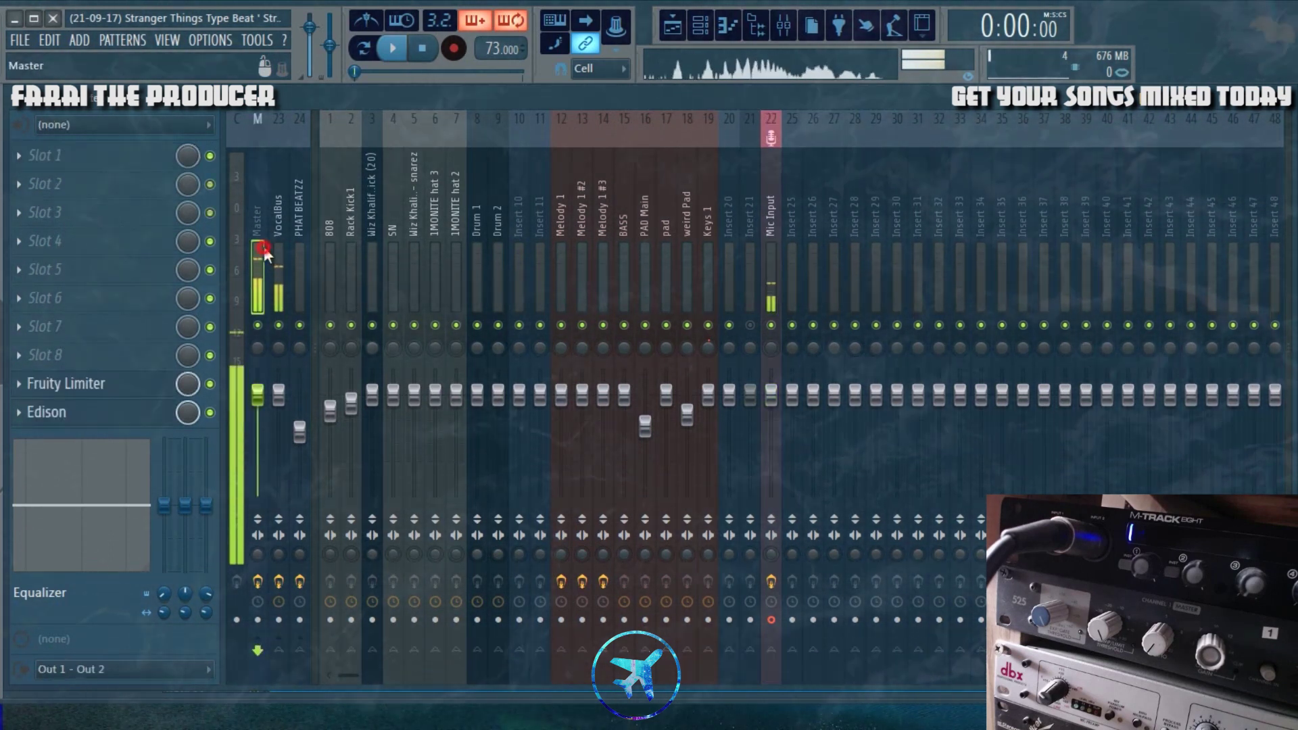
Route the Mic Input track straight to the Master instead of VocalBus, and select VocalBus to check its signal.
{"action": "left_click", "coordinate": [766, 278]}
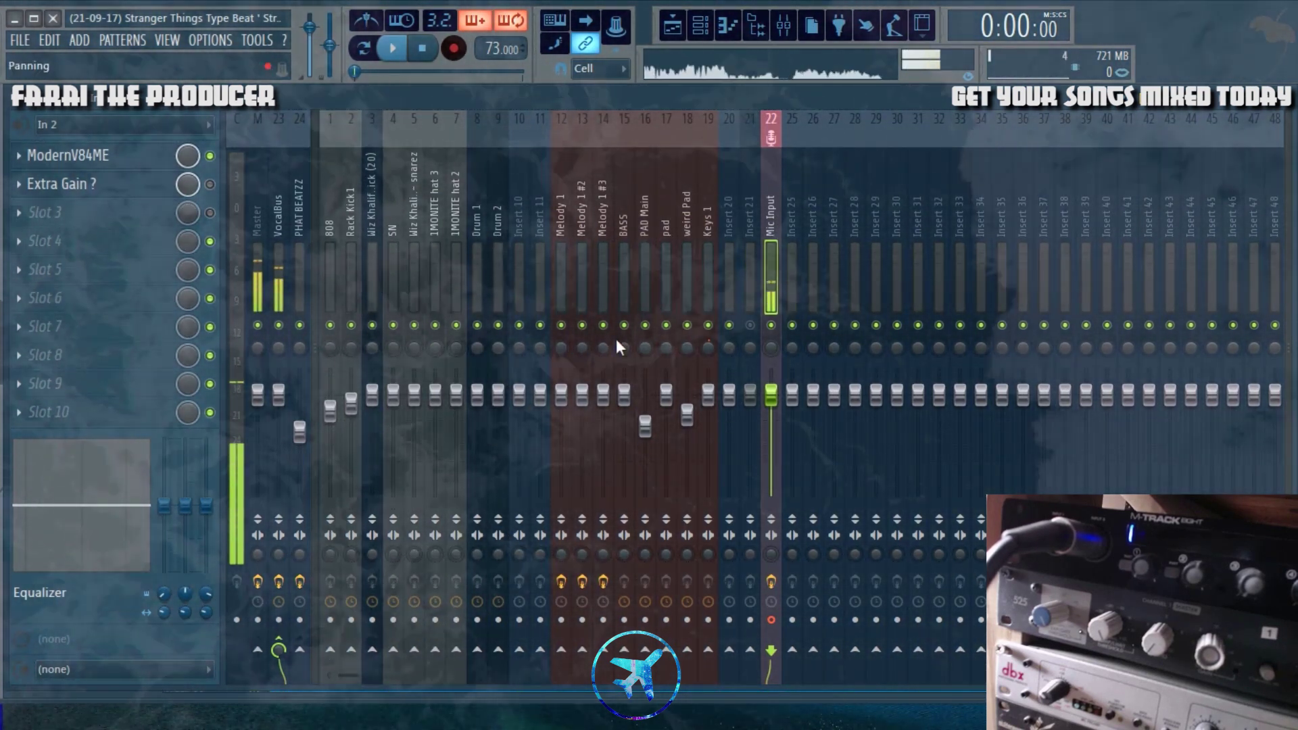
{"action": "left_click", "coordinate": [257, 650]}
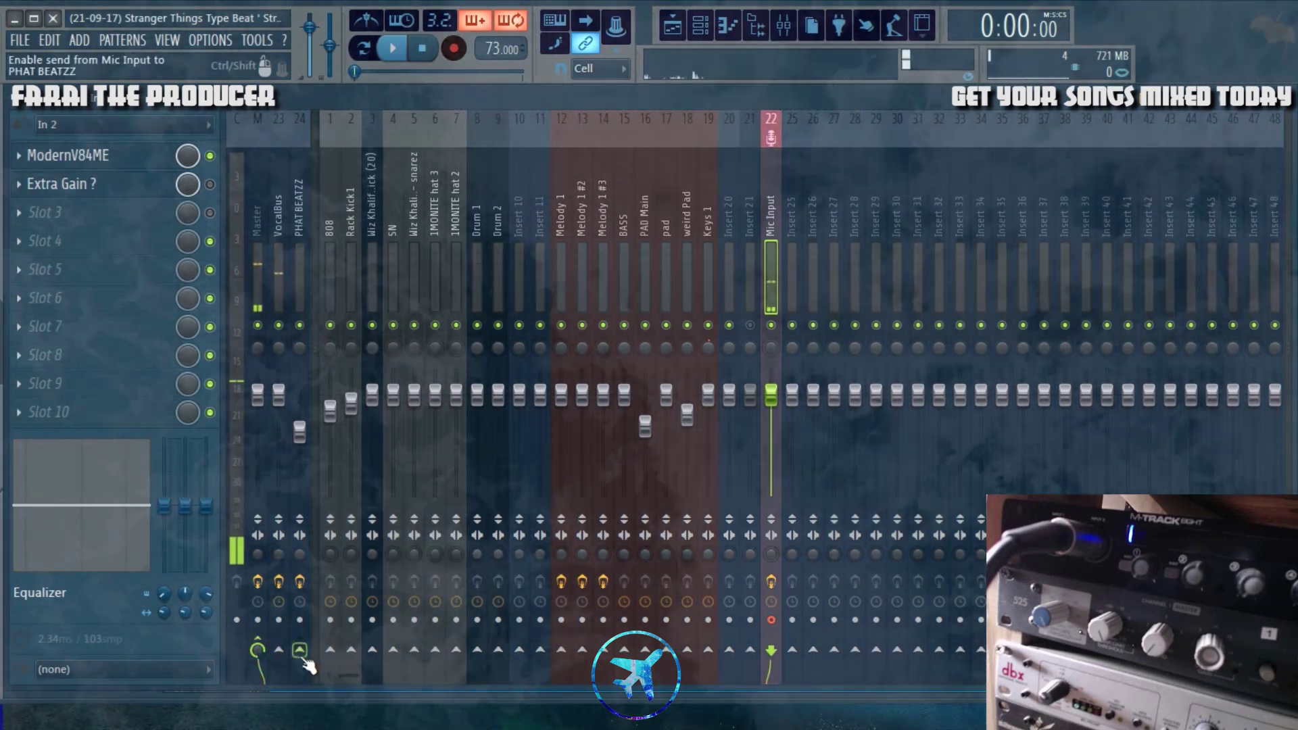
{"action": "left_click", "coordinate": [277, 222]}
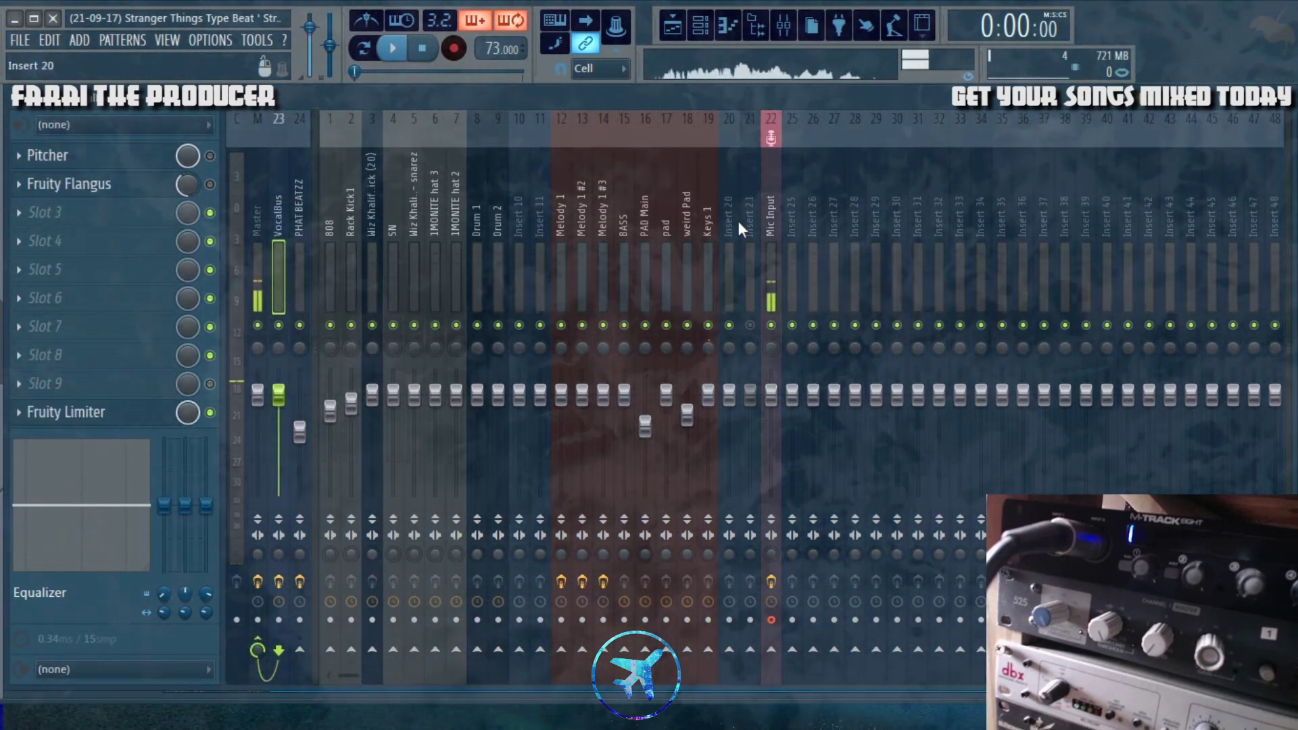
Show Shortcut panel 3 in the toolbar and route the Mic Input track to VocalBus only.
{"action": "left_click", "coordinate": [772, 244]}
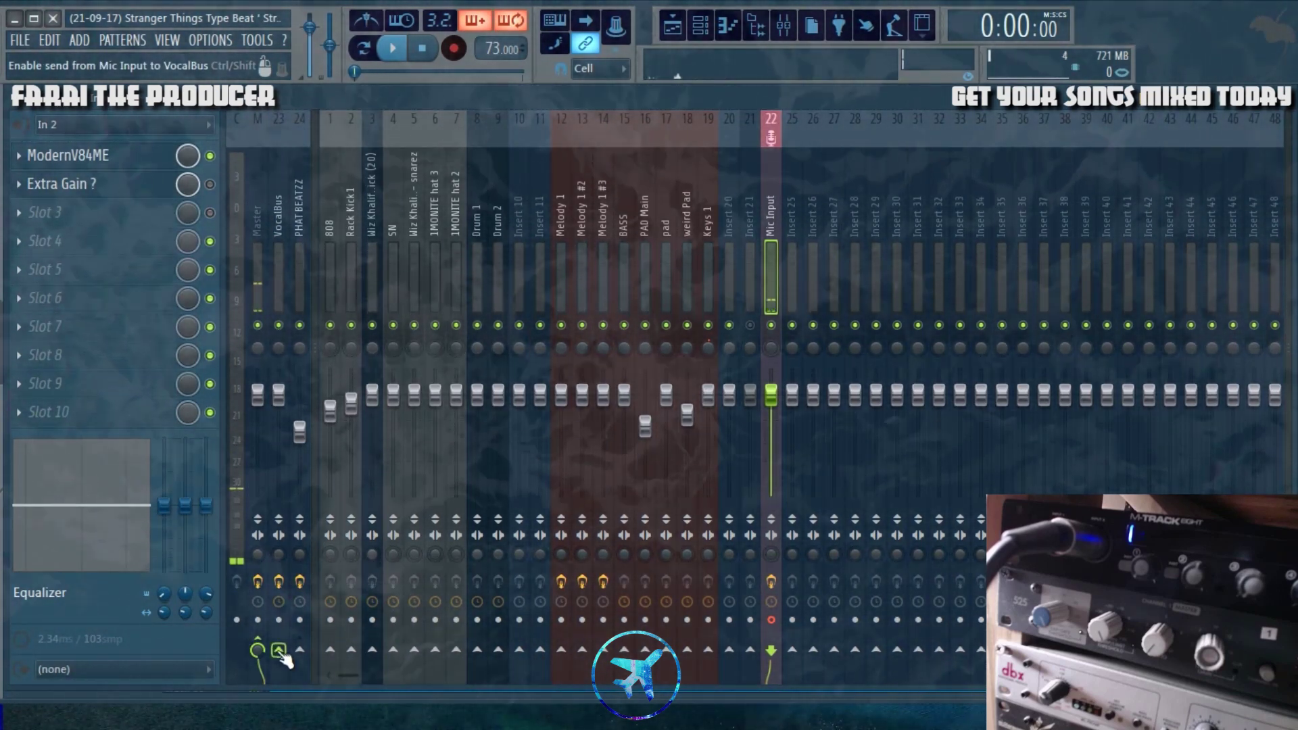
{"action": "right_click", "coordinate": [1164, 37]}
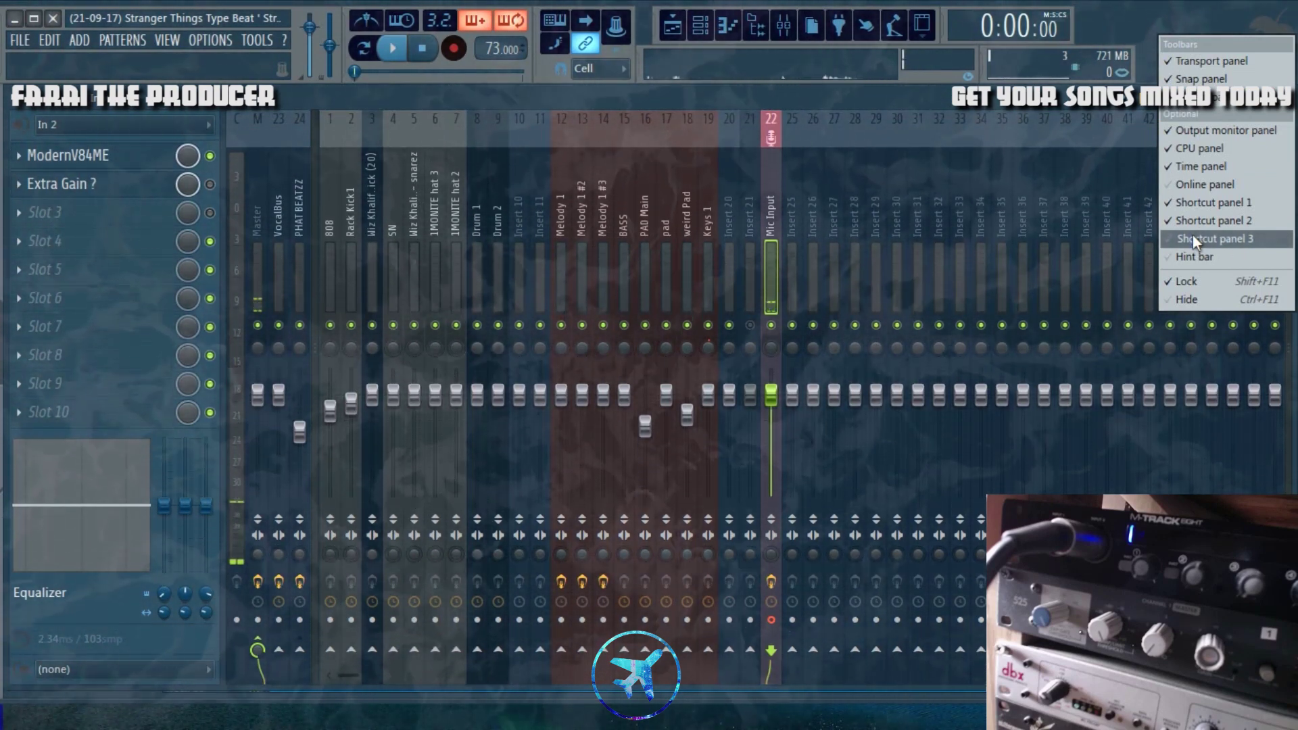
{"action": "left_click", "coordinate": [1193, 236]}
{"action": "left_click", "coordinate": [900, 64]}
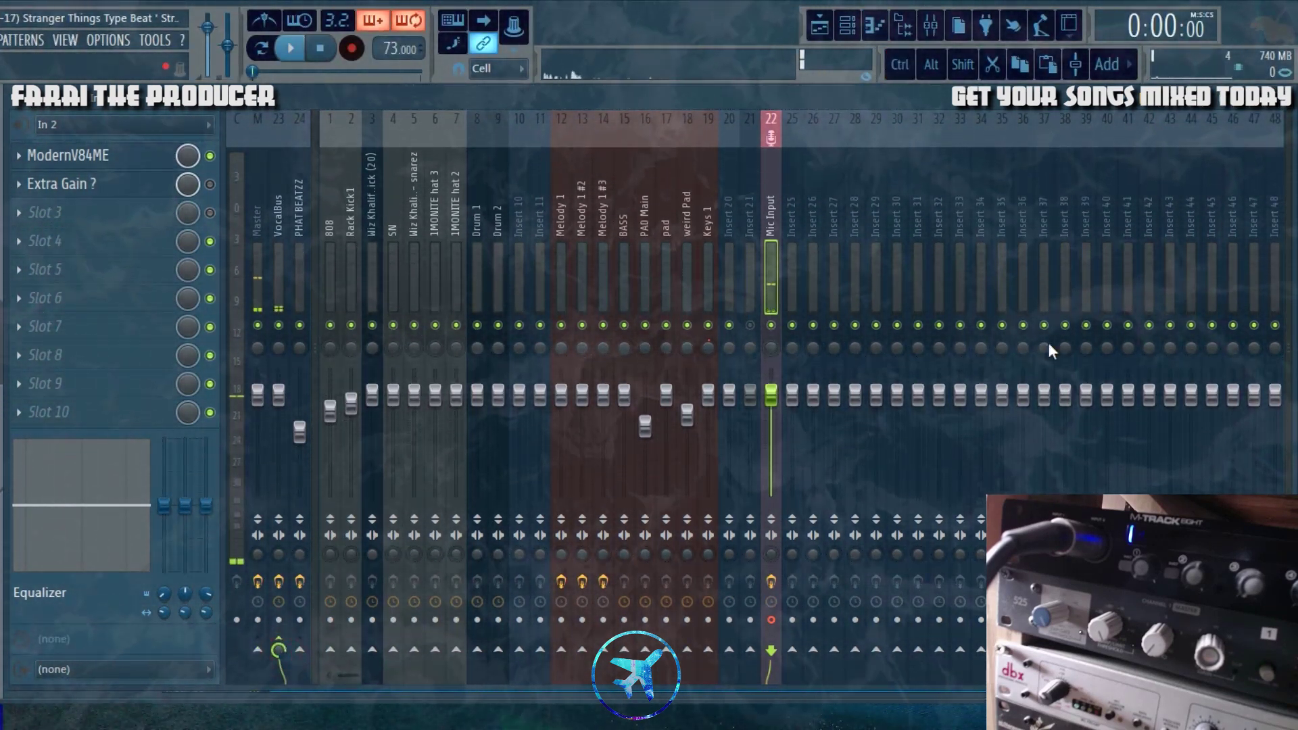
{"action": "left_click", "coordinate": [258, 650]}
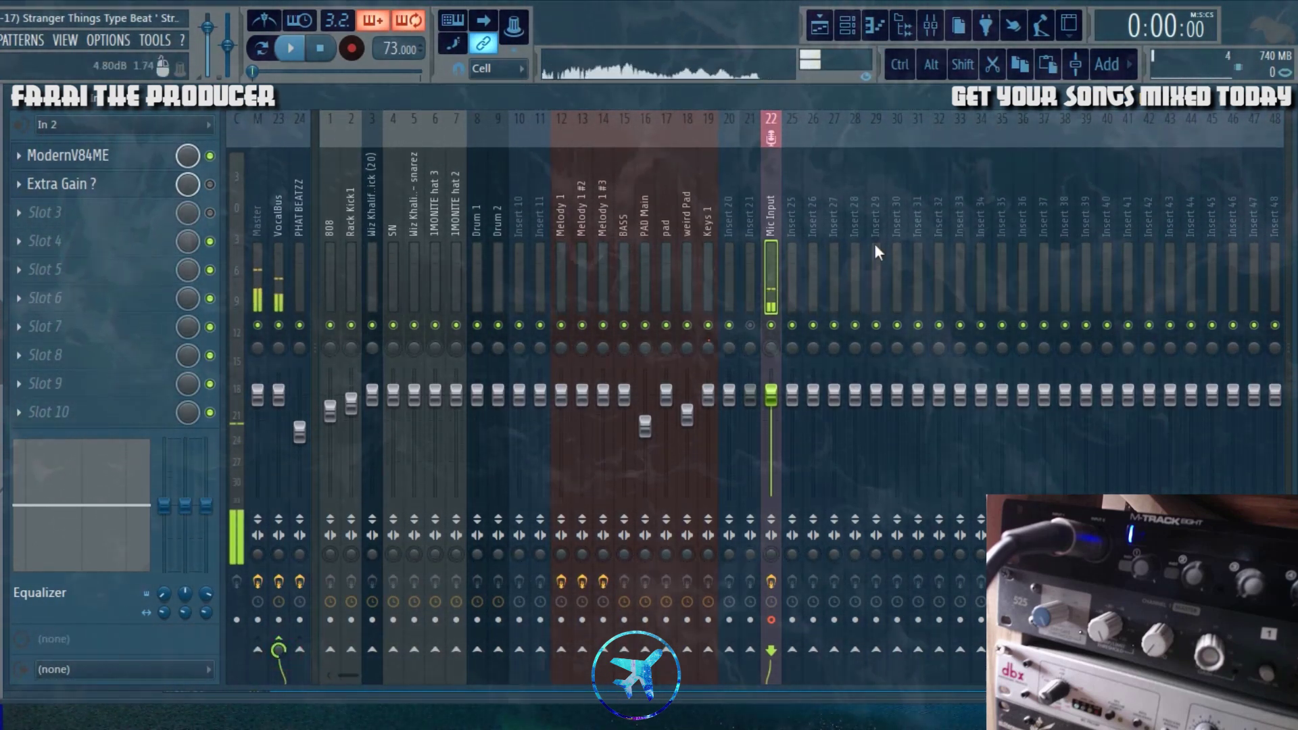
Compare the signal levels and effects chains of the VocalBus, Mic Input and Master tracks.
{"action": "left_click", "coordinate": [282, 203]}
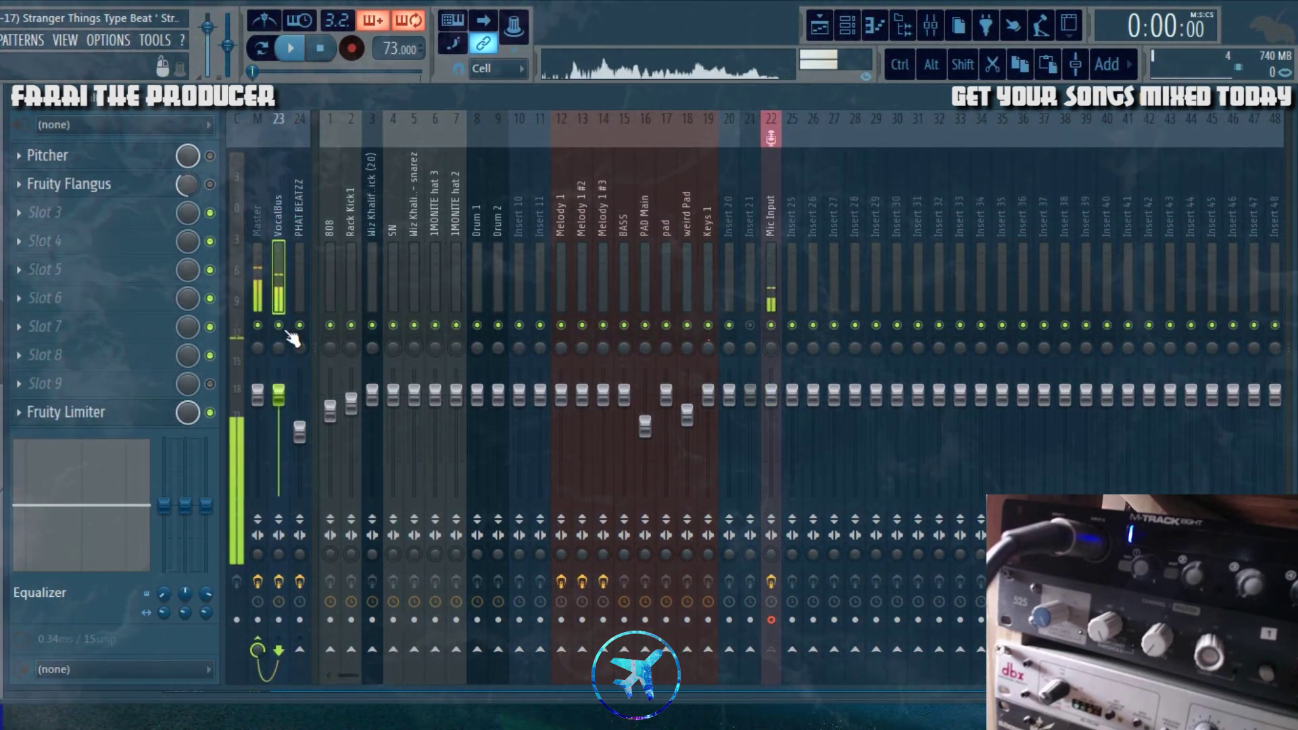
{"action": "left_click", "coordinate": [769, 269]}
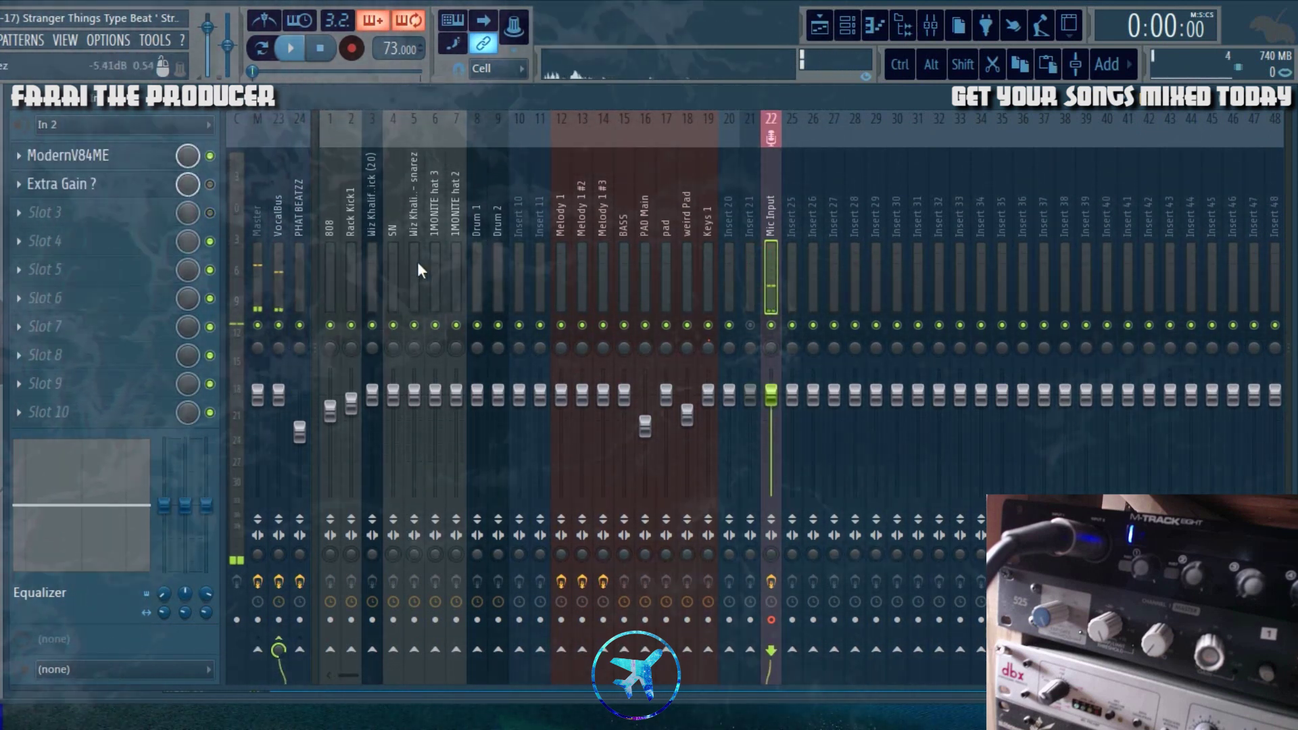
{"action": "left_click", "coordinate": [277, 257]}
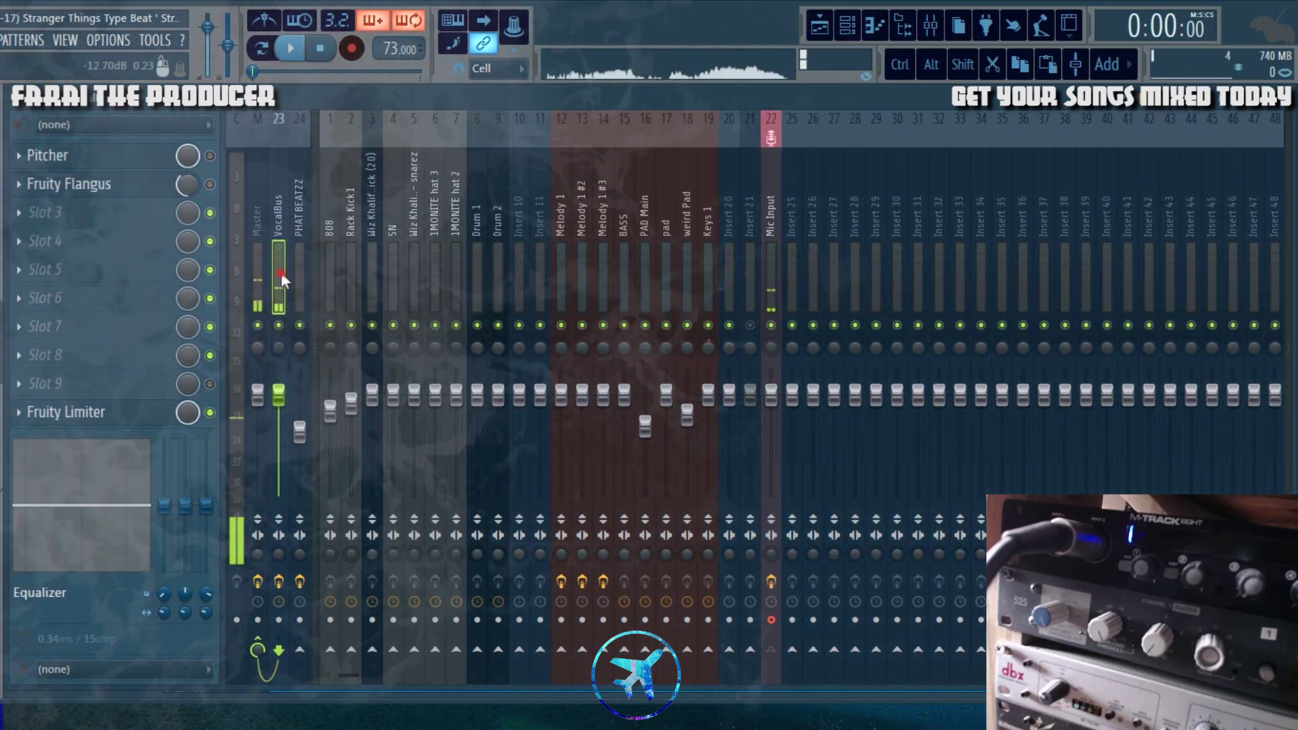
{"action": "left_click", "coordinate": [260, 281]}
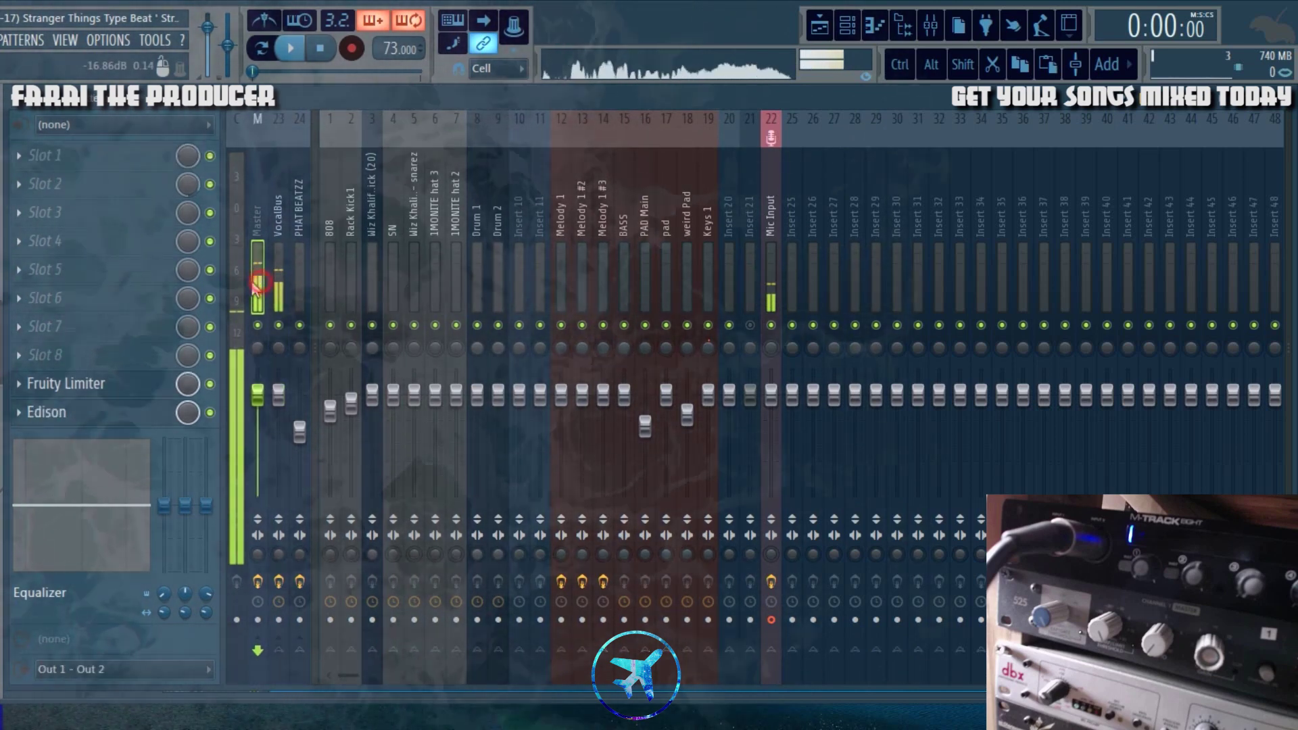
{"action": "left_click", "coordinate": [274, 280]}
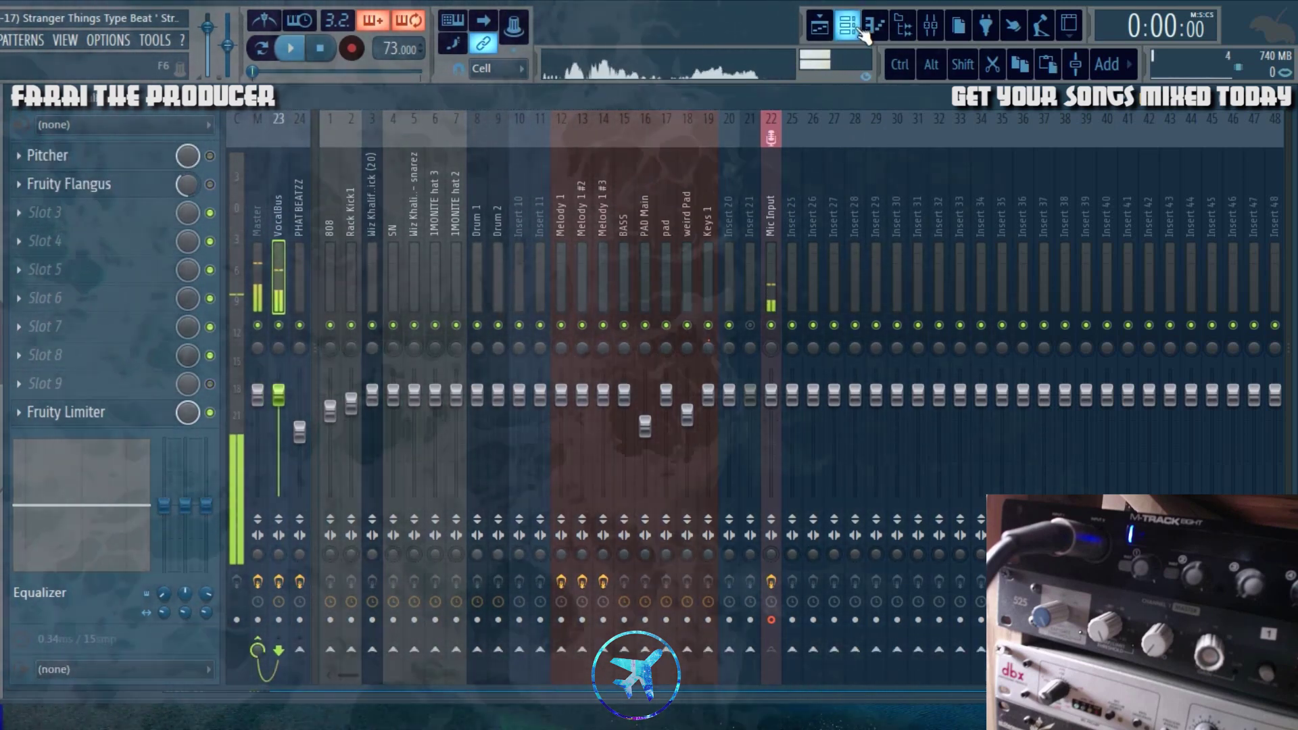
Inspect the Fruity Limiter on the VocalBus track while the mic signal runs through it, and close its window.
{"action": "left_click", "coordinate": [66, 412]}
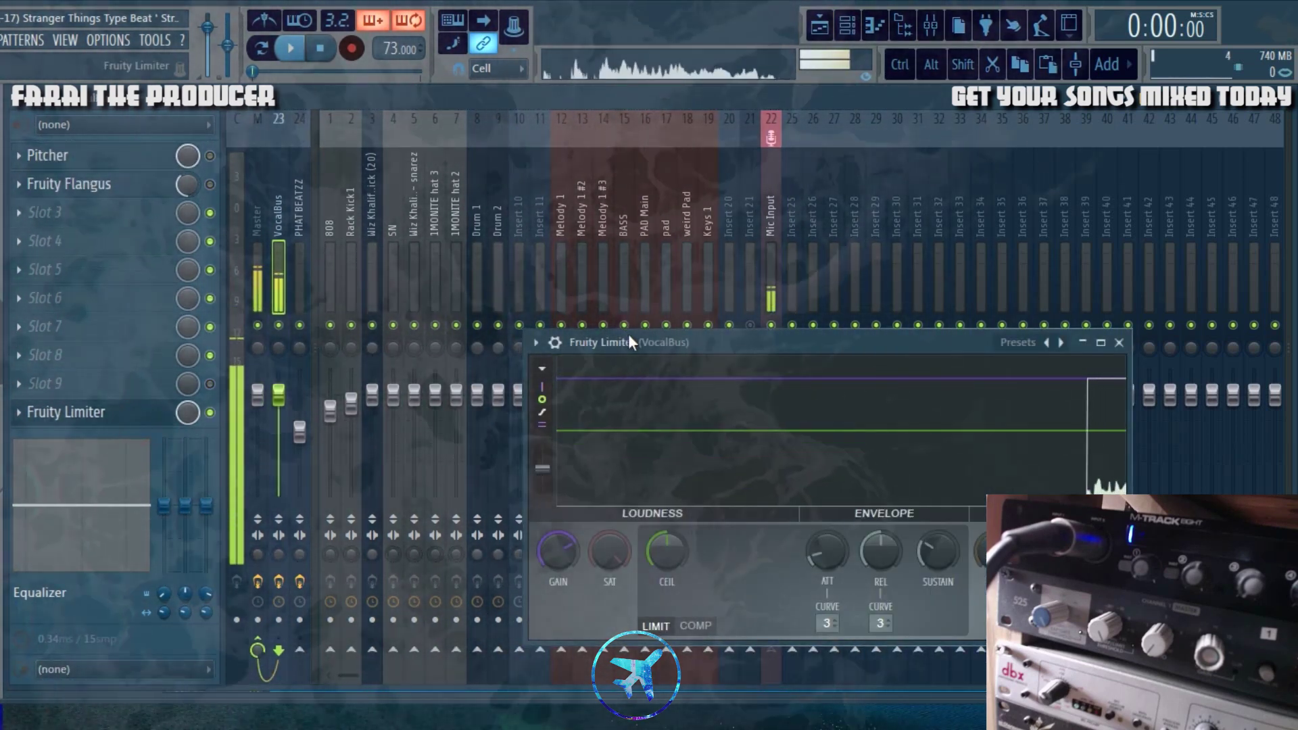
{"action": "scroll", "coordinate": [486, 512], "scroll_direction": "down", "scroll_amount": 2}
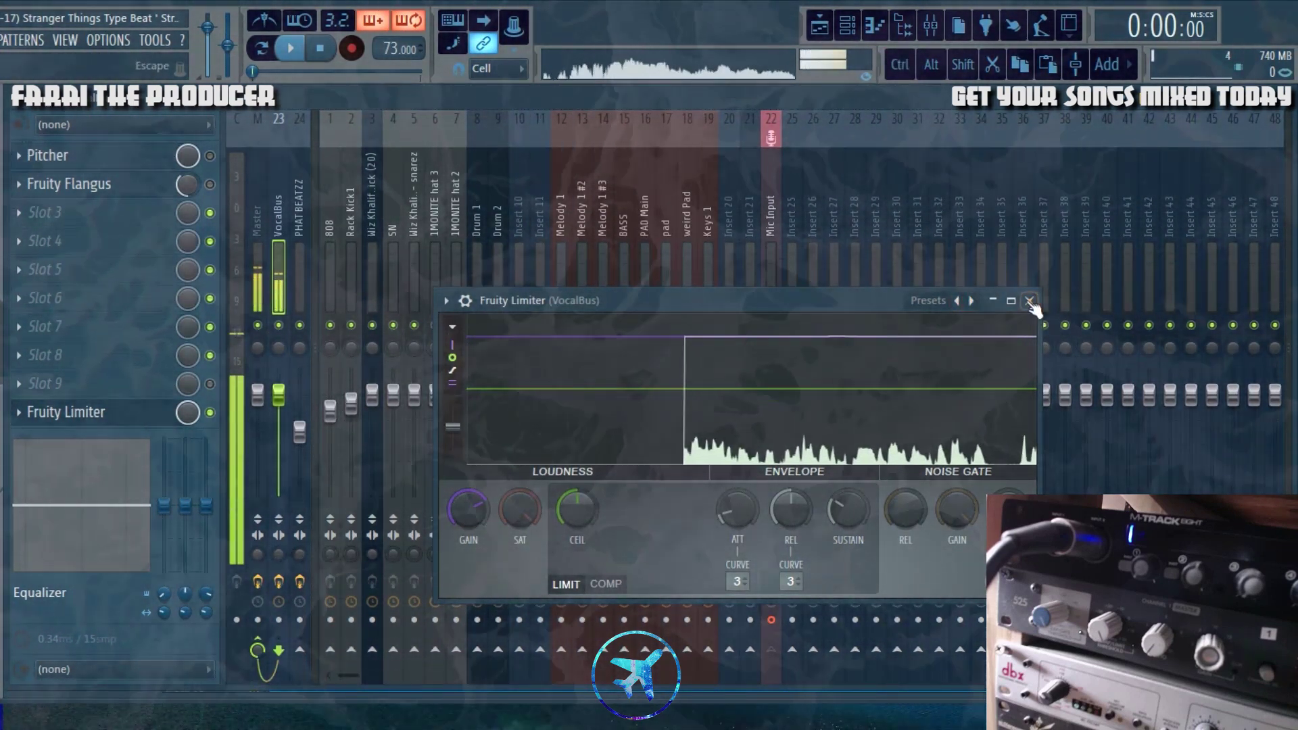
{"action": "left_click", "coordinate": [268, 246]}
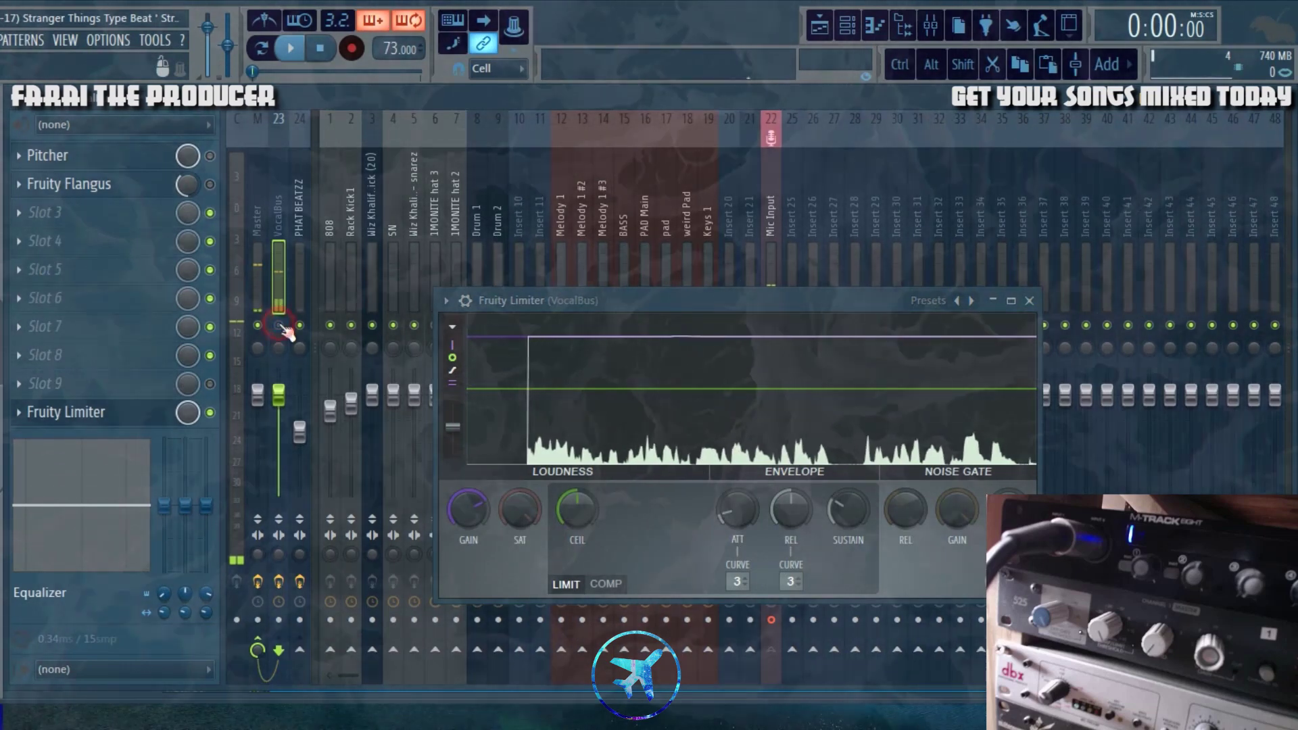
{"action": "left_click", "coordinate": [1029, 300]}
Review the effects chains and routing of the Mic Input, VocalBus and Master tracks in turn.
{"action": "left_click", "coordinate": [771, 277]}
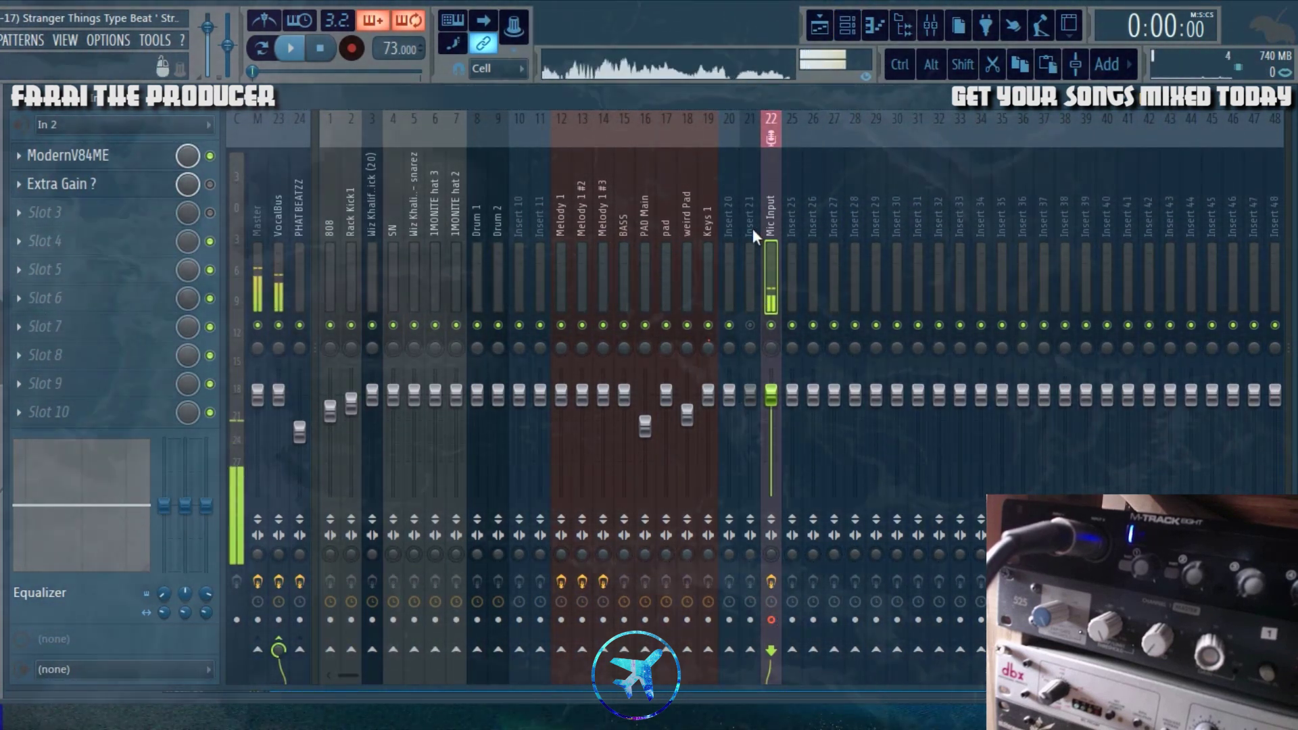
{"action": "left_click", "coordinate": [282, 224]}
{"action": "left_click", "coordinate": [257, 240]}
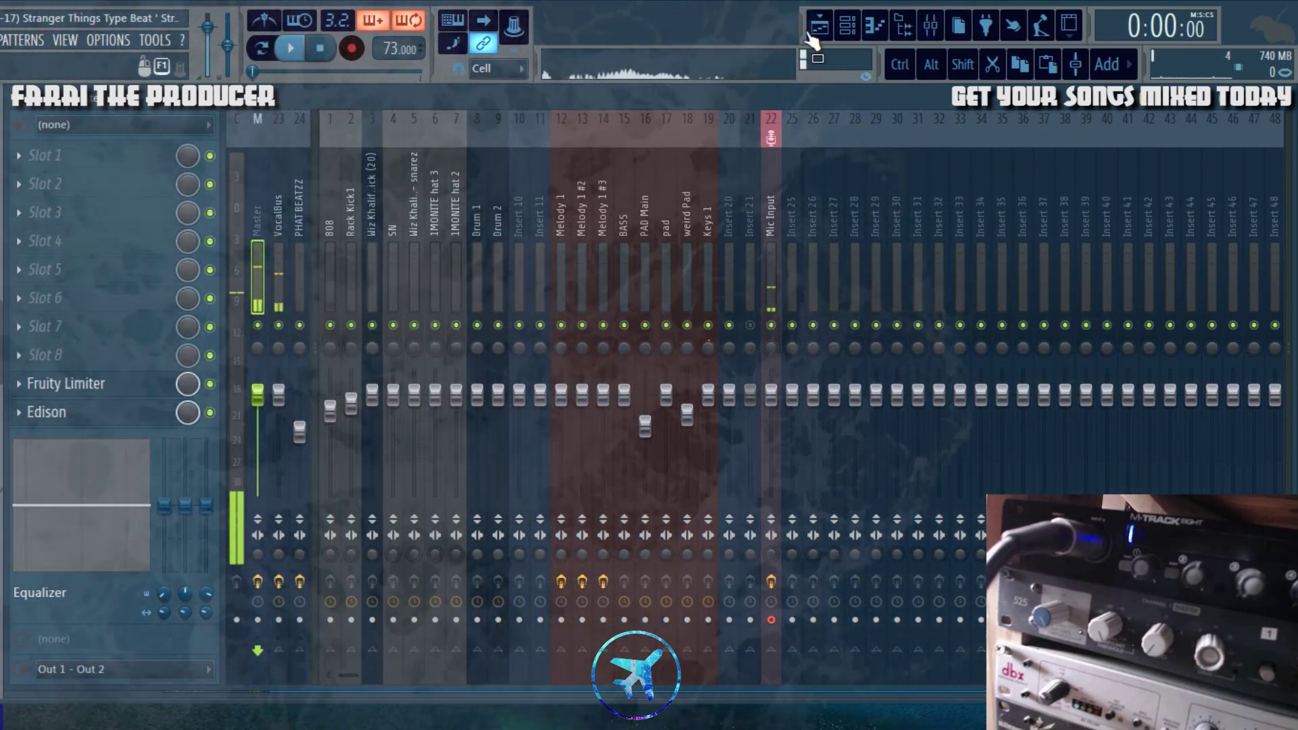
Reset the volume fader of the PHAT BEATZZ track to its default level.
{"action": "left_click", "coordinate": [300, 247]}
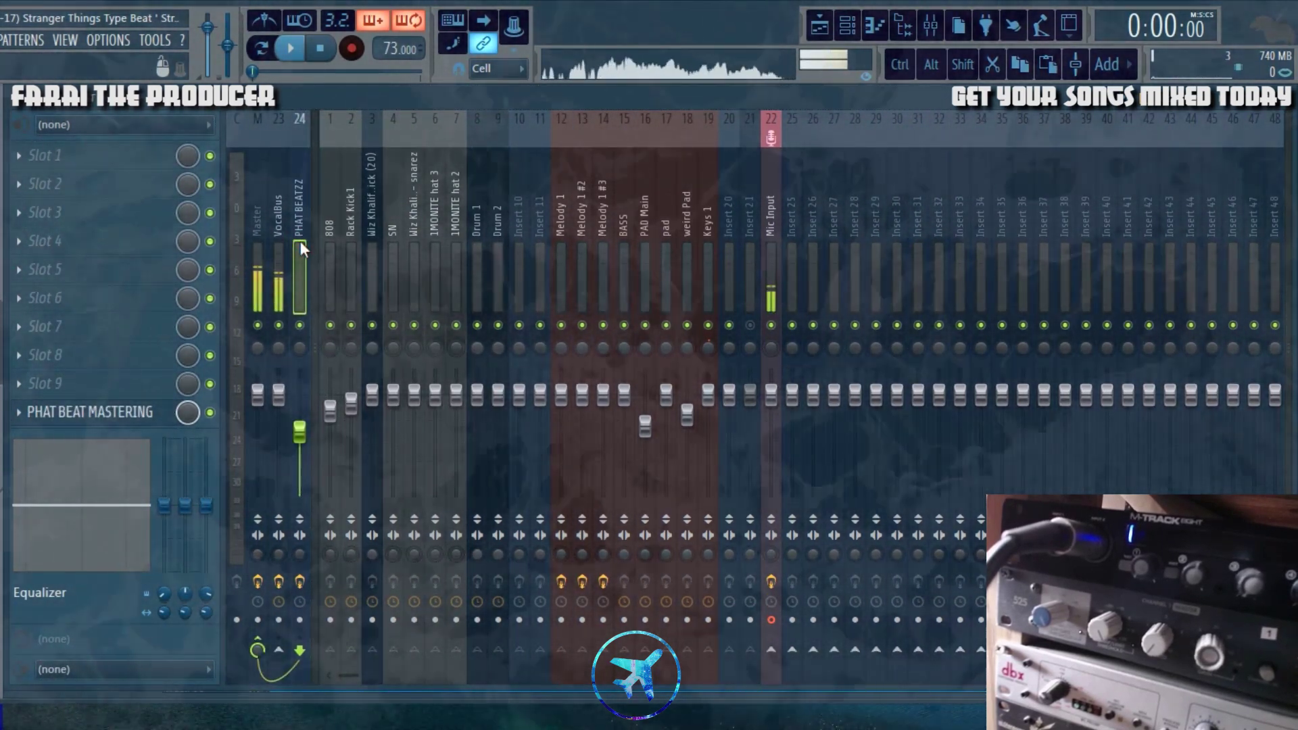
{"action": "right_click", "coordinate": [300, 436]}
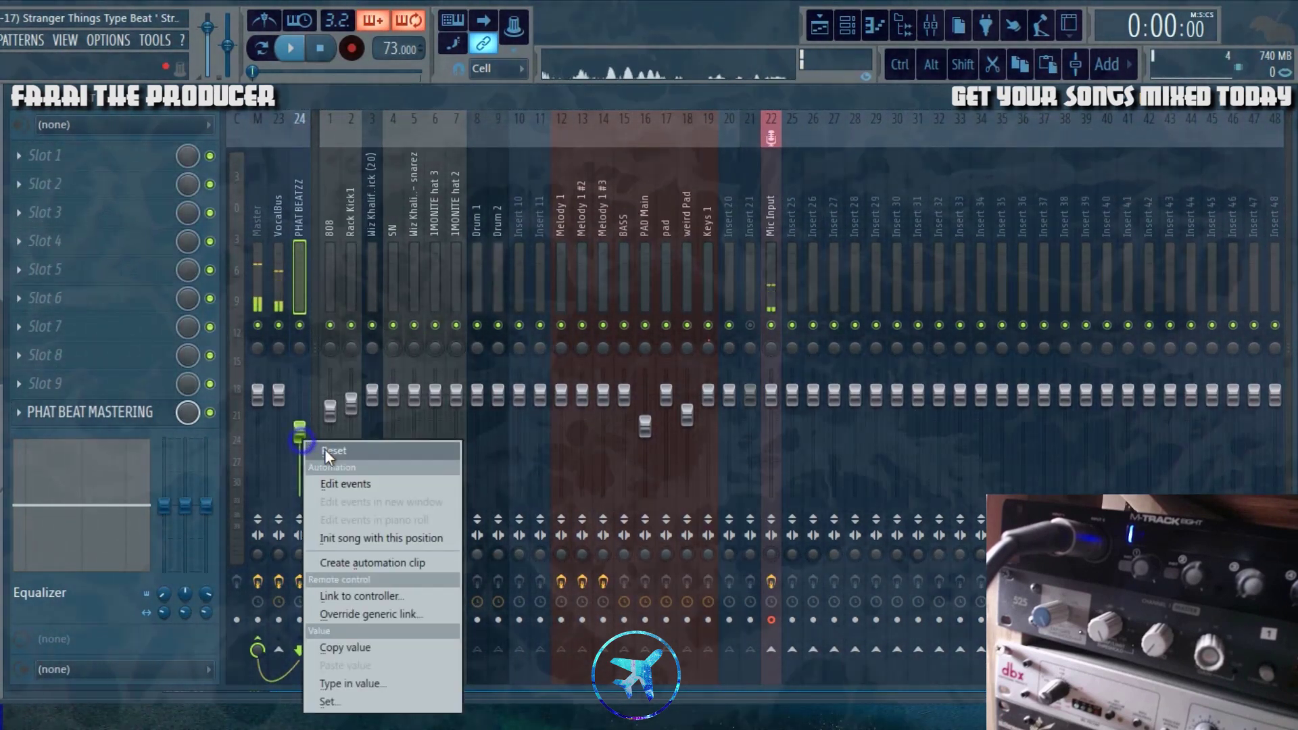
{"action": "left_click", "coordinate": [326, 450]}
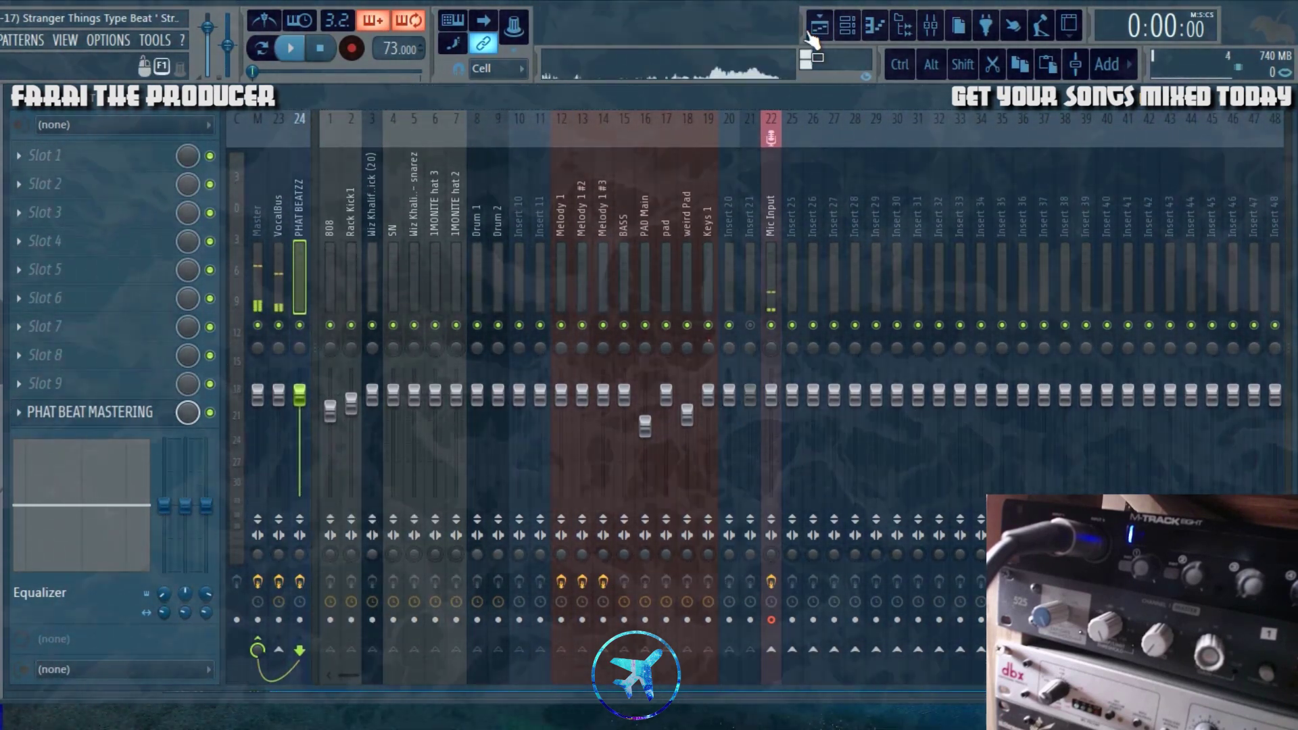
Play the song, jump to bar 9 in the playlist, watch the beat and Master levels in the mixer, and stop playback.
{"action": "left_click", "coordinate": [813, 31]}
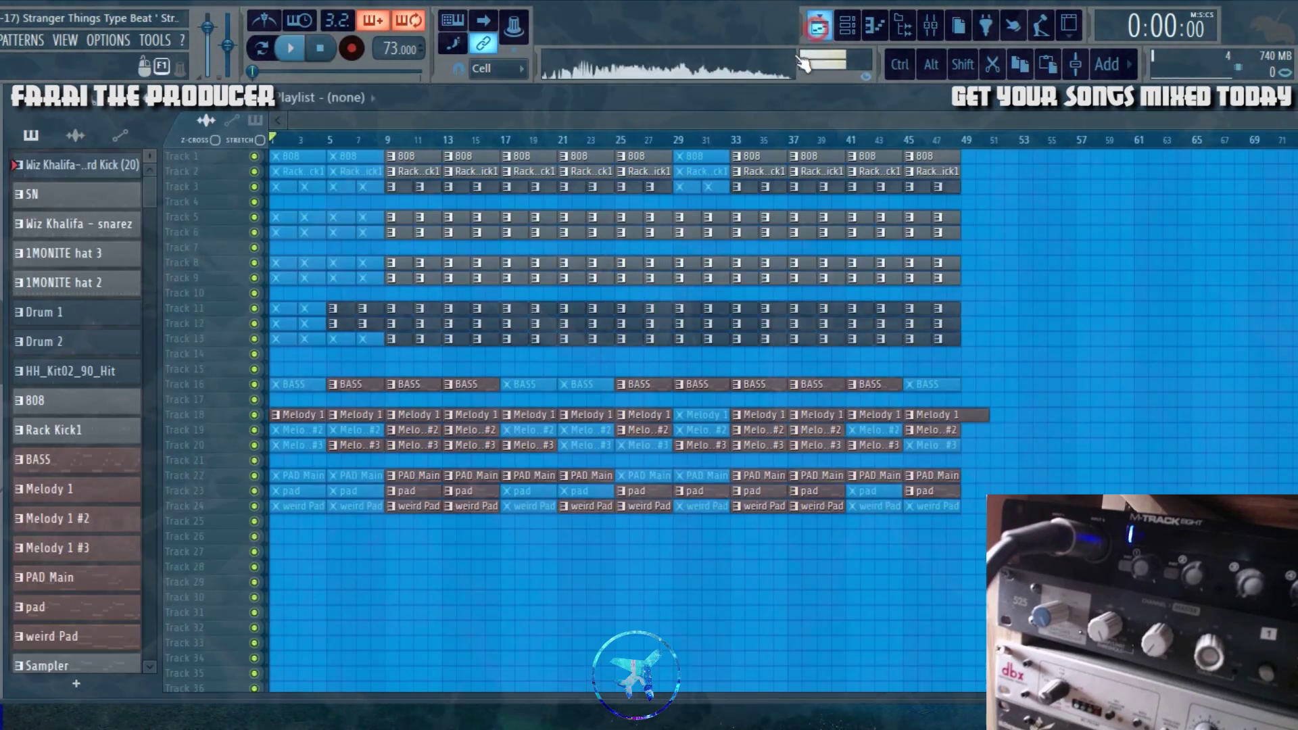
{"action": "left_click", "coordinate": [931, 27]}
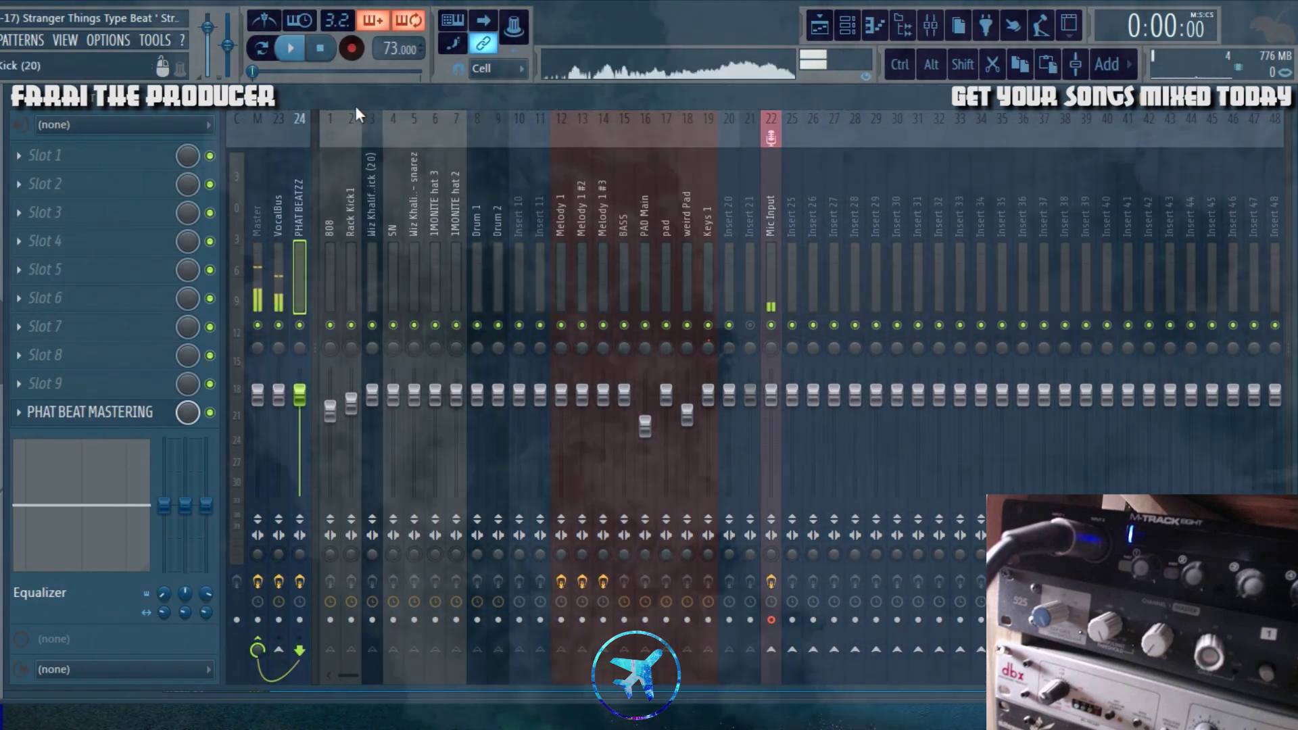
{"action": "key", "text": "space"}
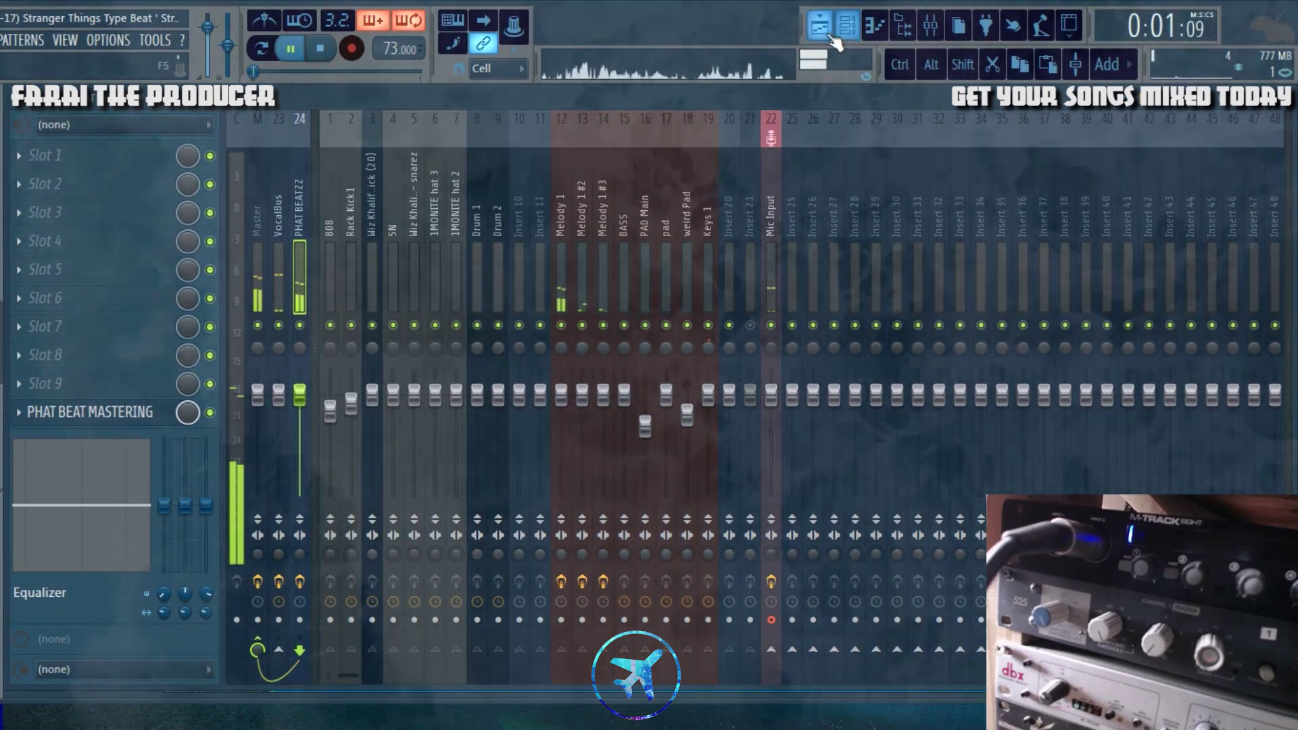
{"action": "left_click", "coordinate": [828, 34]}
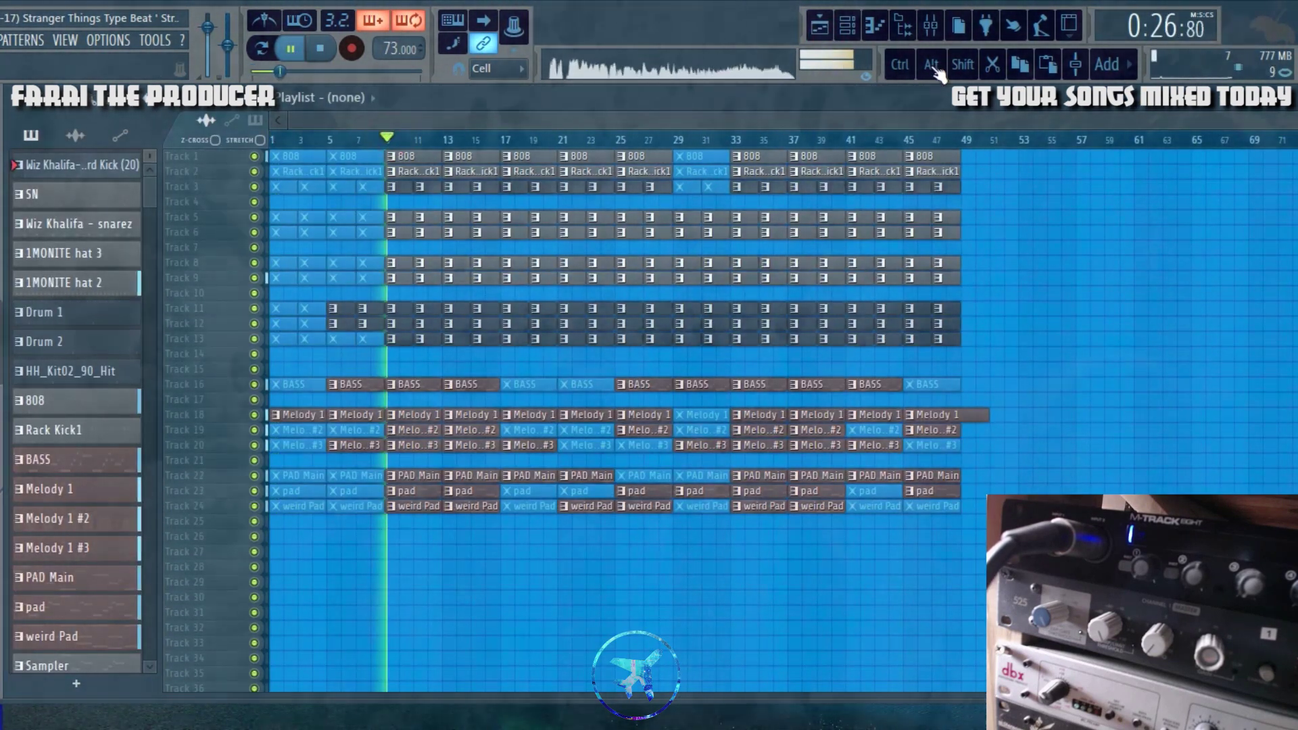
{"action": "key", "text": "F9"}
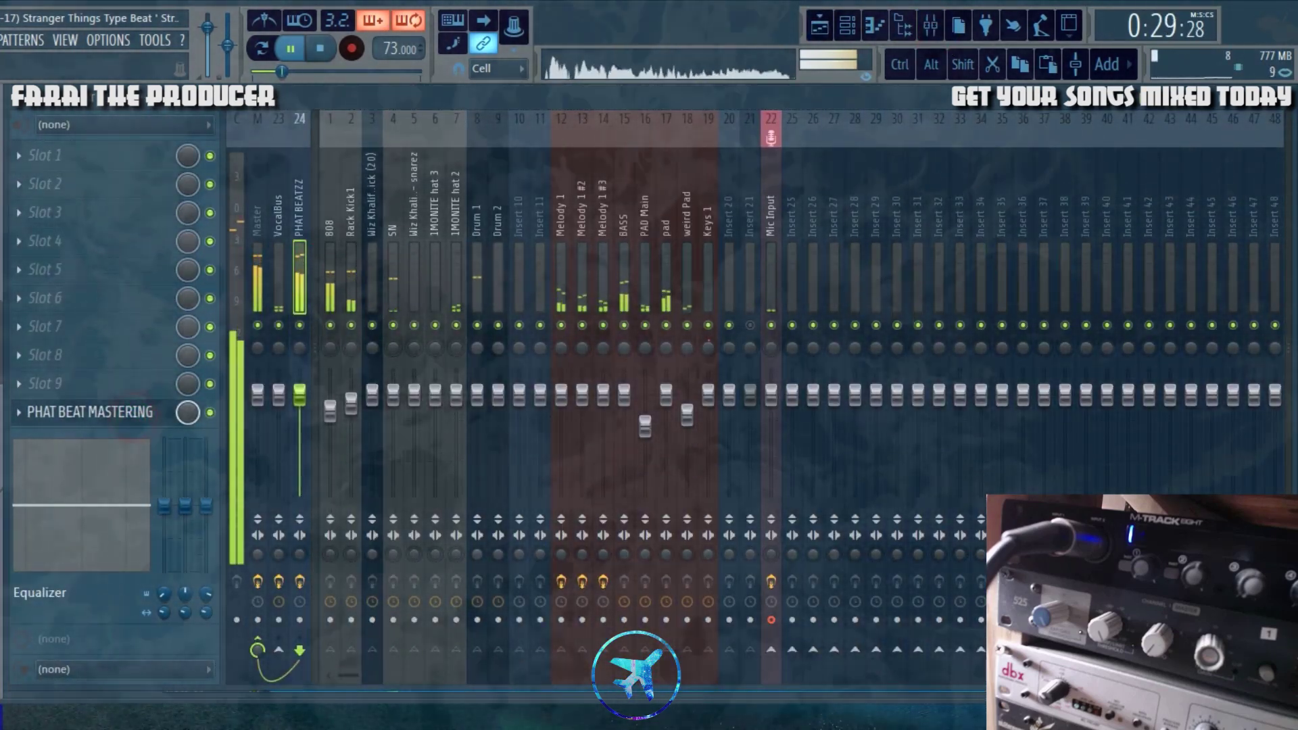
{"action": "key", "text": "ctrl"}
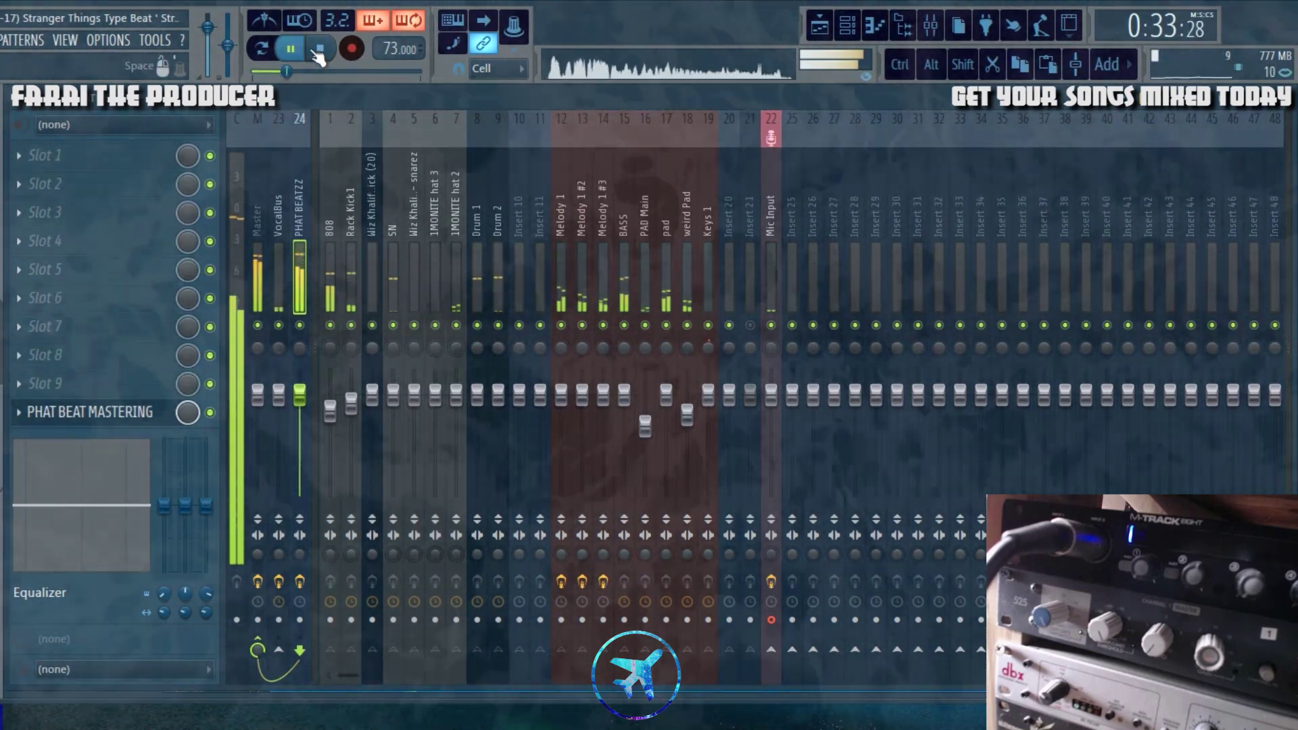
{"action": "key", "text": "space"}
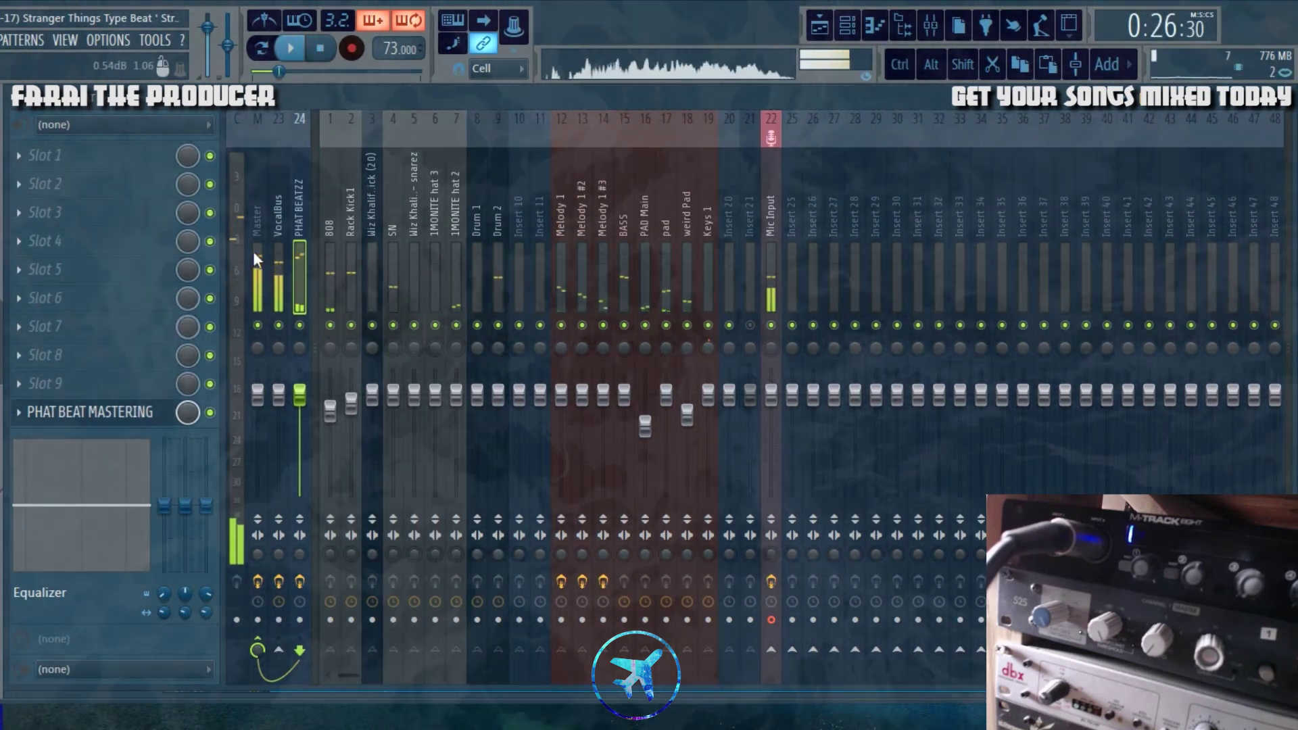
Open the PHAT BEAT MASTERING limiter on the PHAT BEATZZ track to examine its settings.
{"action": "left_click", "coordinate": [274, 272]}
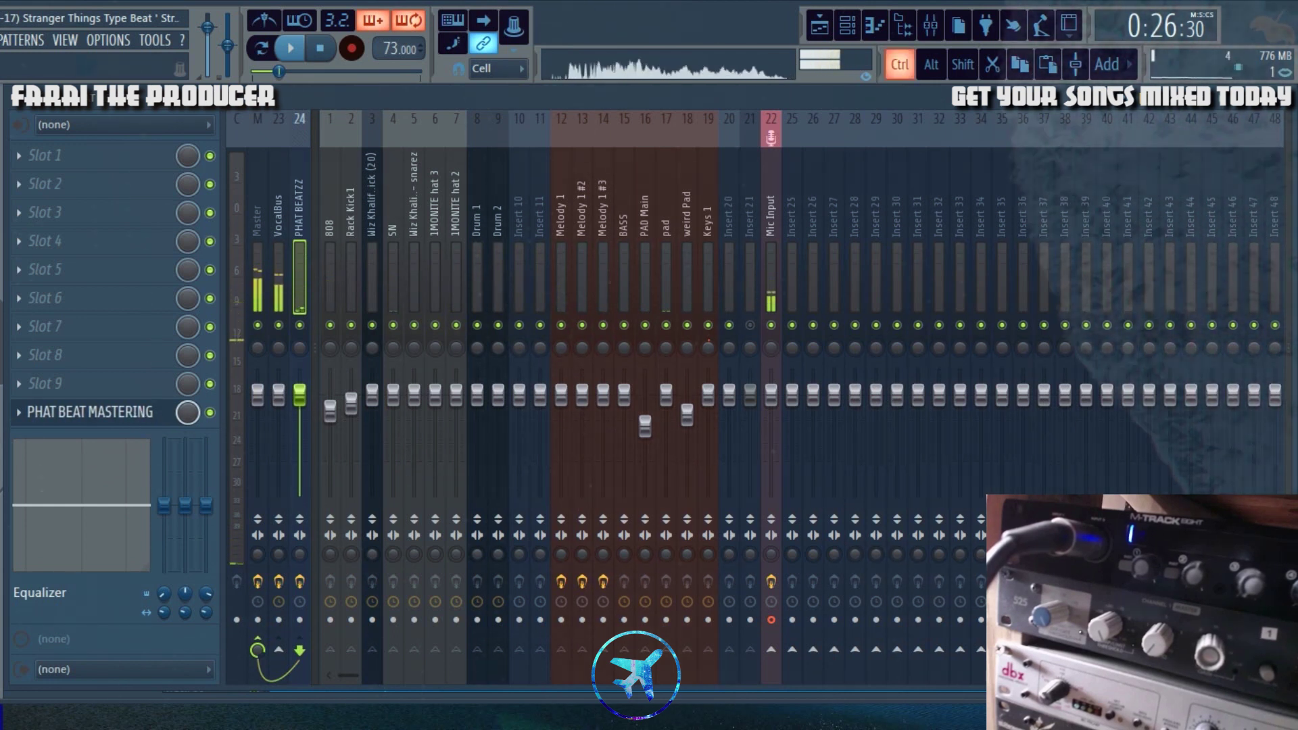
{"action": "left_click", "coordinate": [90, 411]}
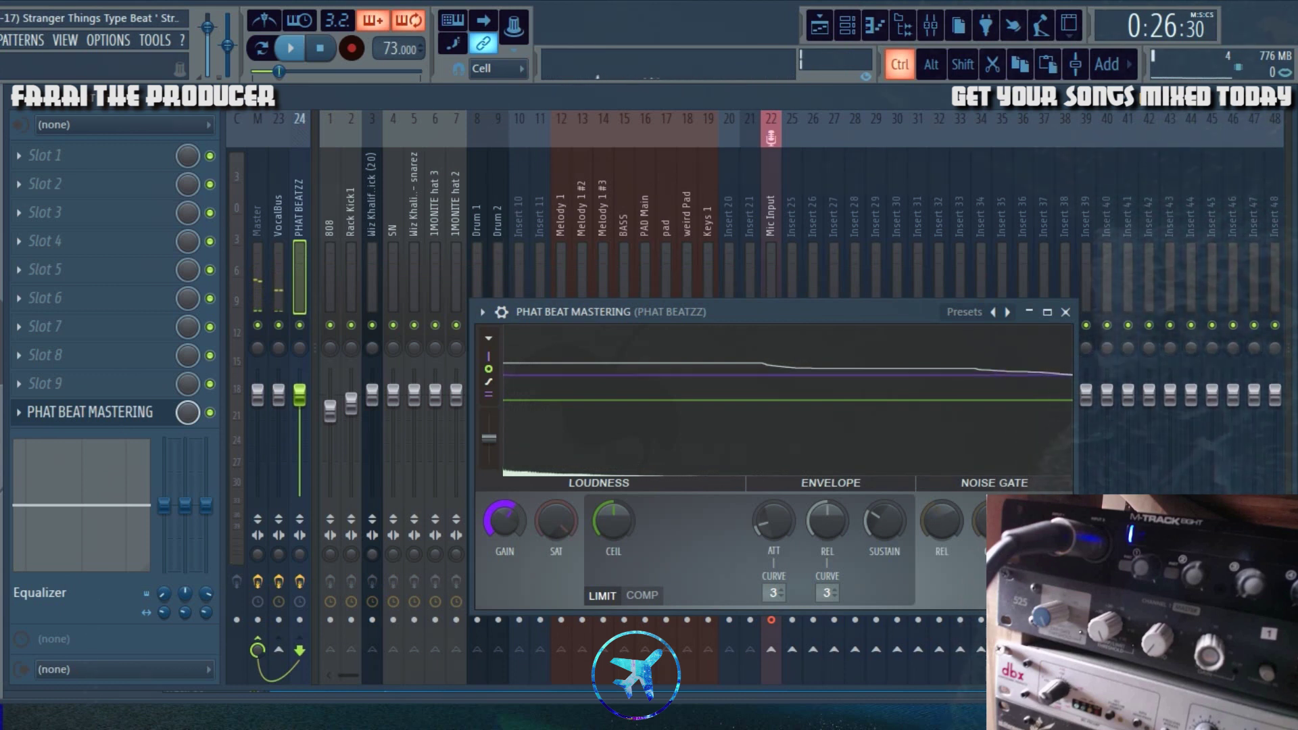
Rearrange the toolbar so the snap and transport panels precede the main menu panel, and close the PHAT BEAT MASTERING window.
{"action": "right_click", "coordinate": [609, 28]}
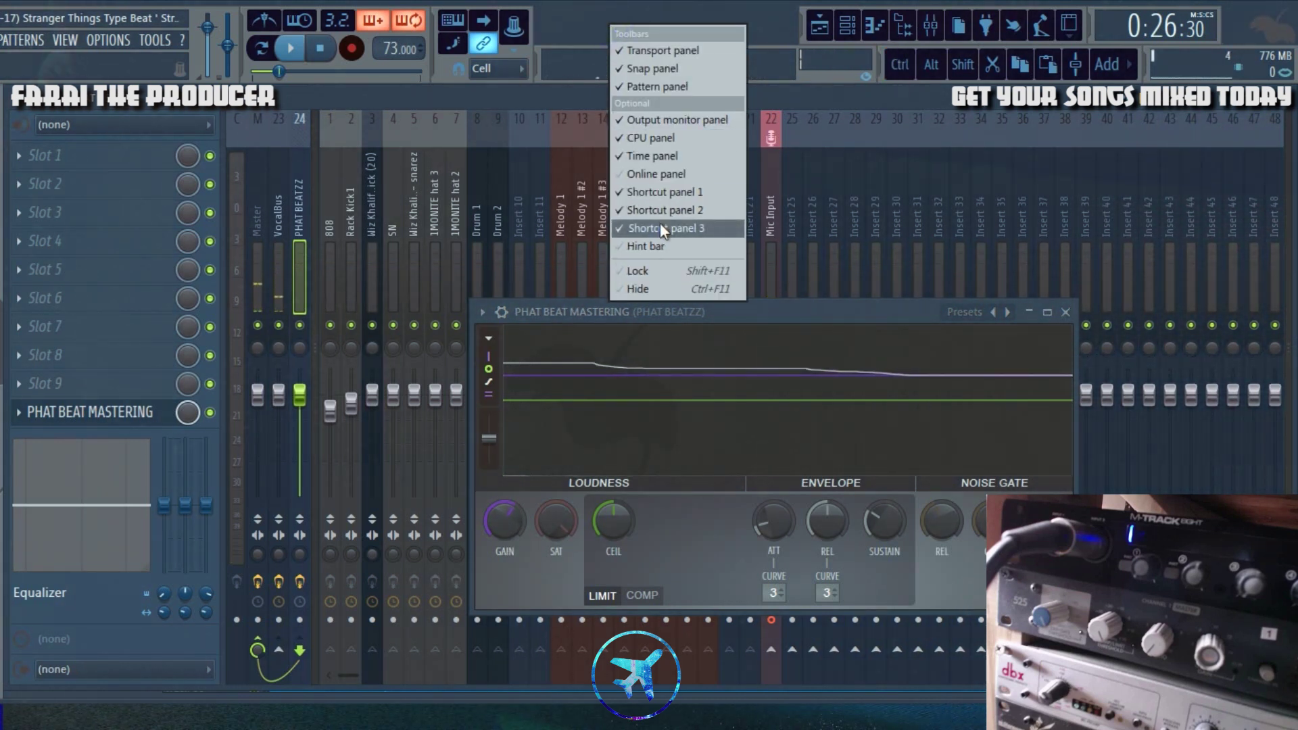
{"action": "key", "text": "Escape"}
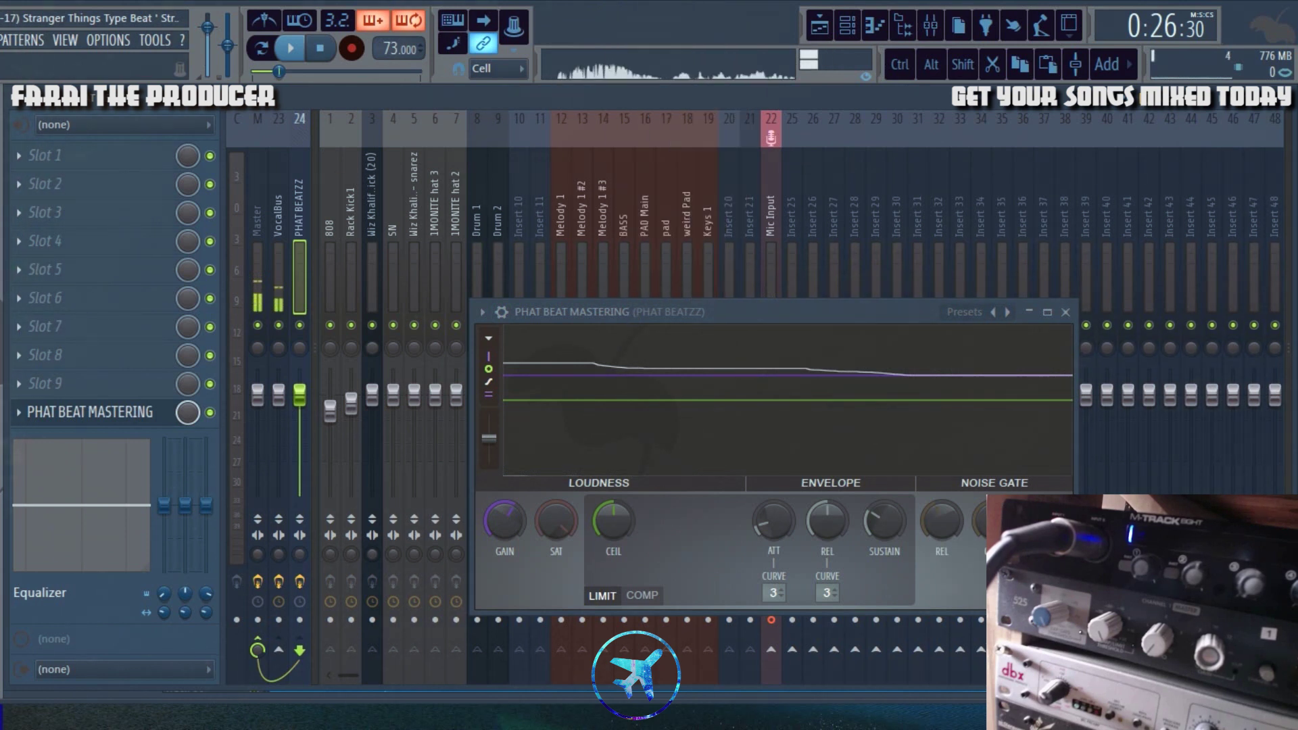
{"action": "left_click_drag", "start_coordinate": [71, 62], "coordinate": [310, 179]}
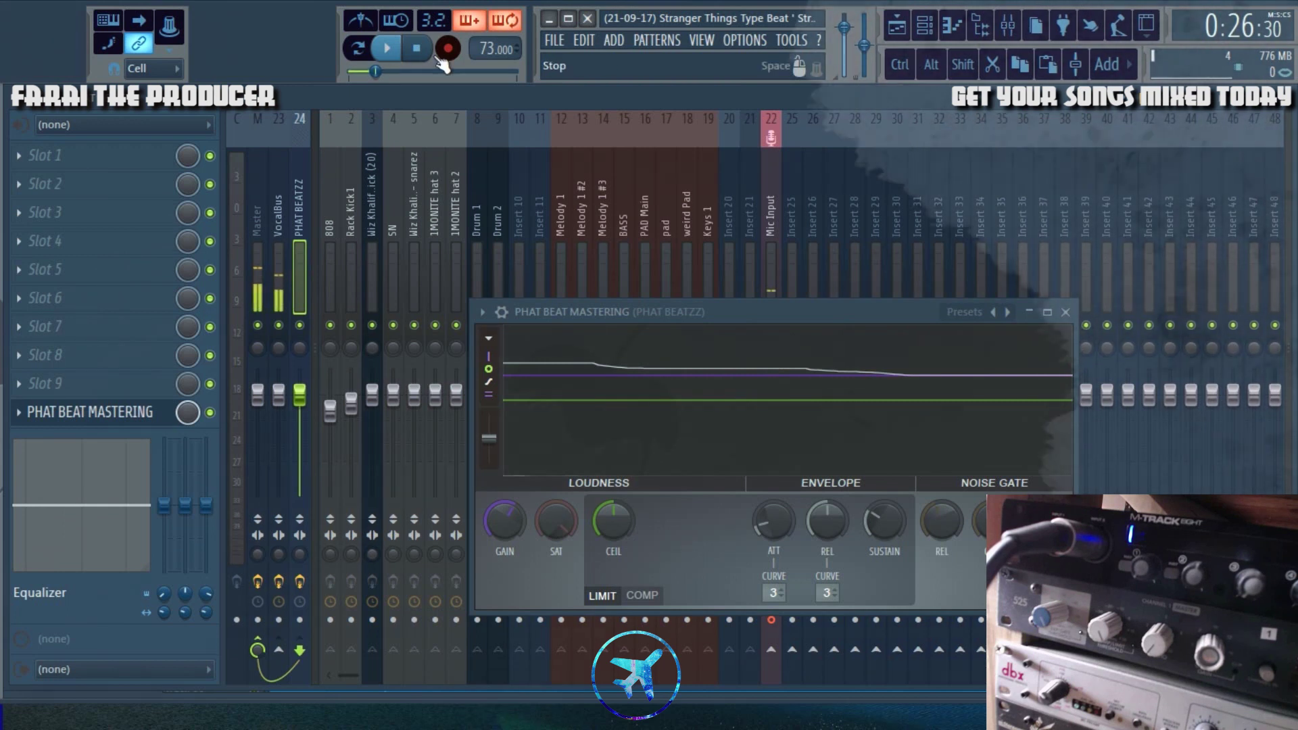
{"action": "left_click", "coordinate": [1065, 311]}
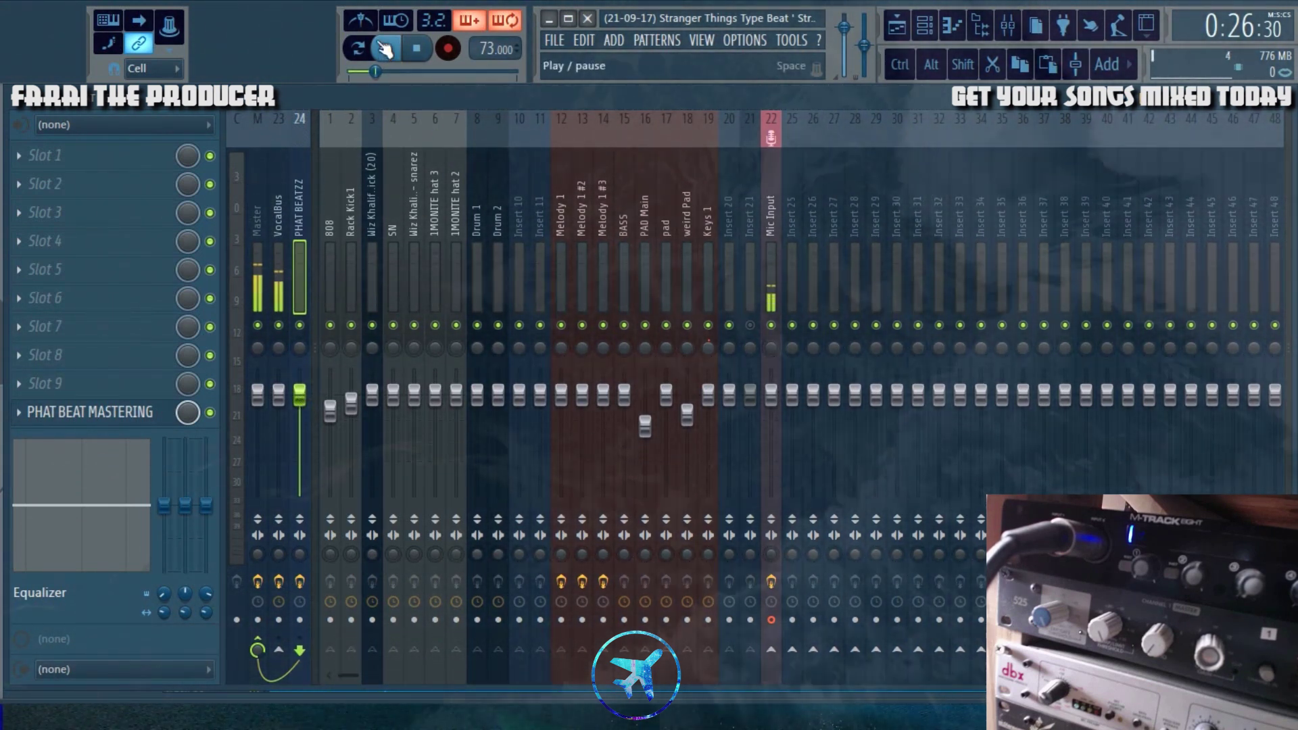
Lower the PHAT BEATZZ fader, compare beat and vocal levels during playback from bar 9, and stop the song.
{"action": "left_click", "coordinate": [284, 263]}
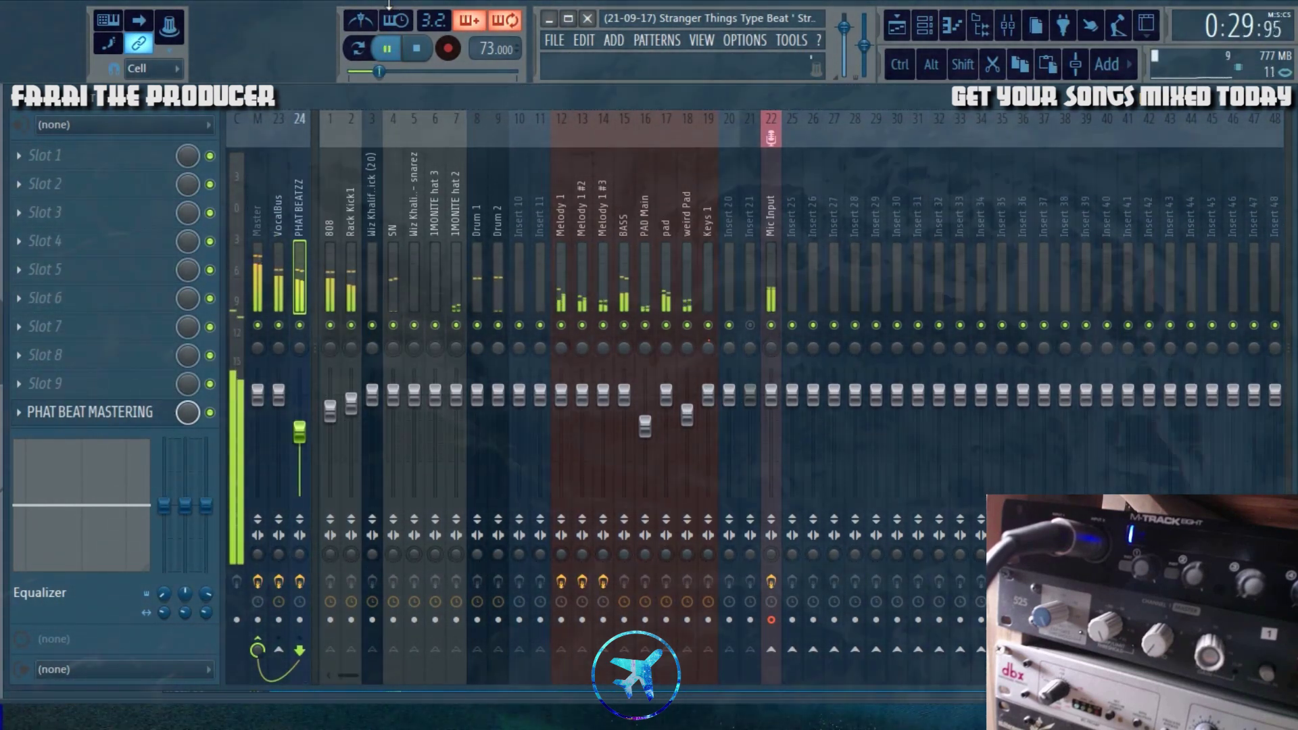
{"action": "key", "text": "space"}
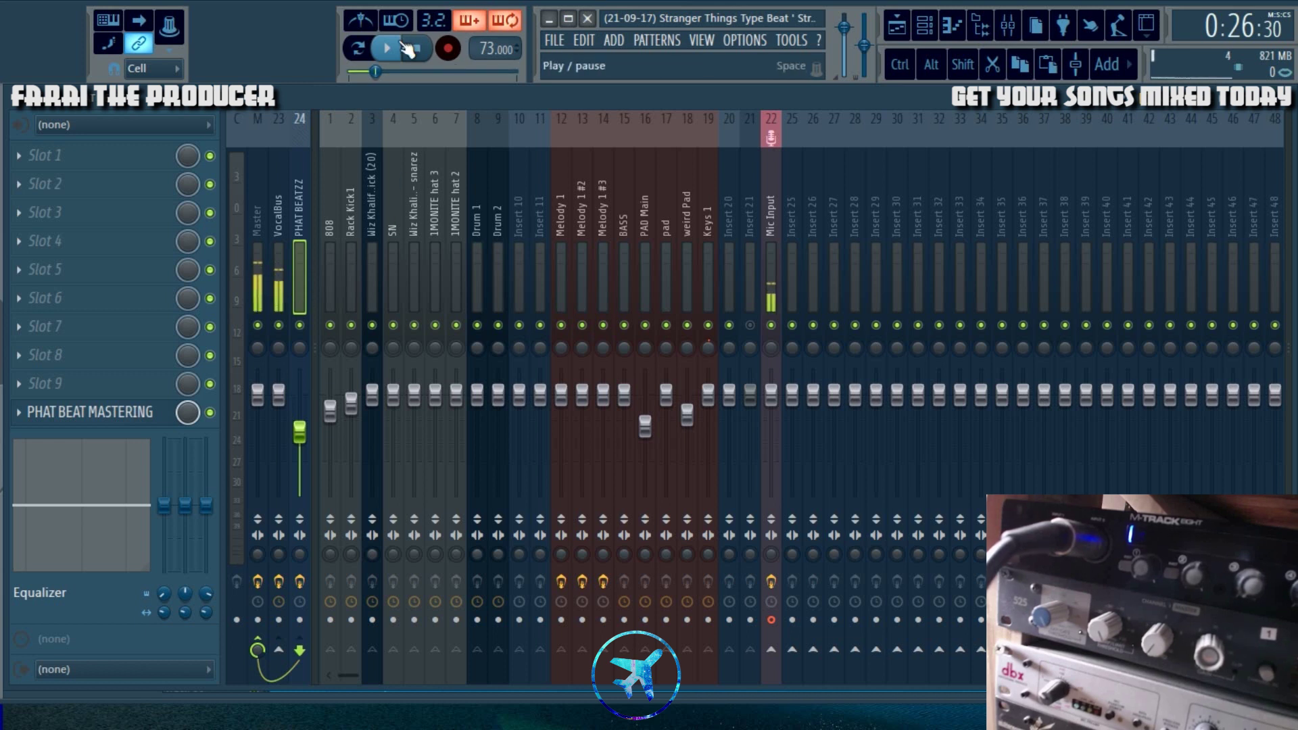
Show the playlist and reposition and resize its window so the arrangement and pattern list fill the workspace.
{"action": "left_click", "coordinate": [910, 25]}
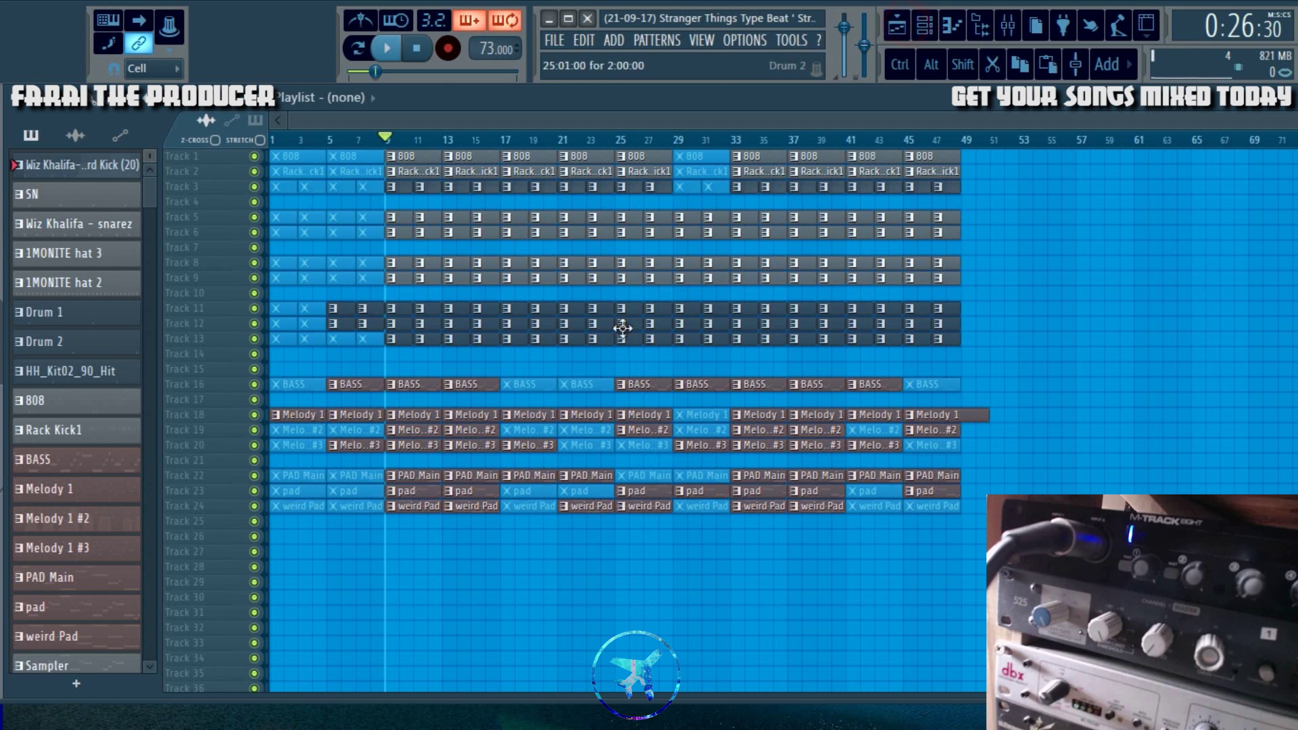
{"action": "mouse_move", "coordinate": [1236, 107]}
{"action": "left_mouse_down"}
{"action": "mouse_move", "coordinate": [1168, 109]}
{"action": "mouse_move", "coordinate": [1227, 102]}
{"action": "left_mouse_up"}
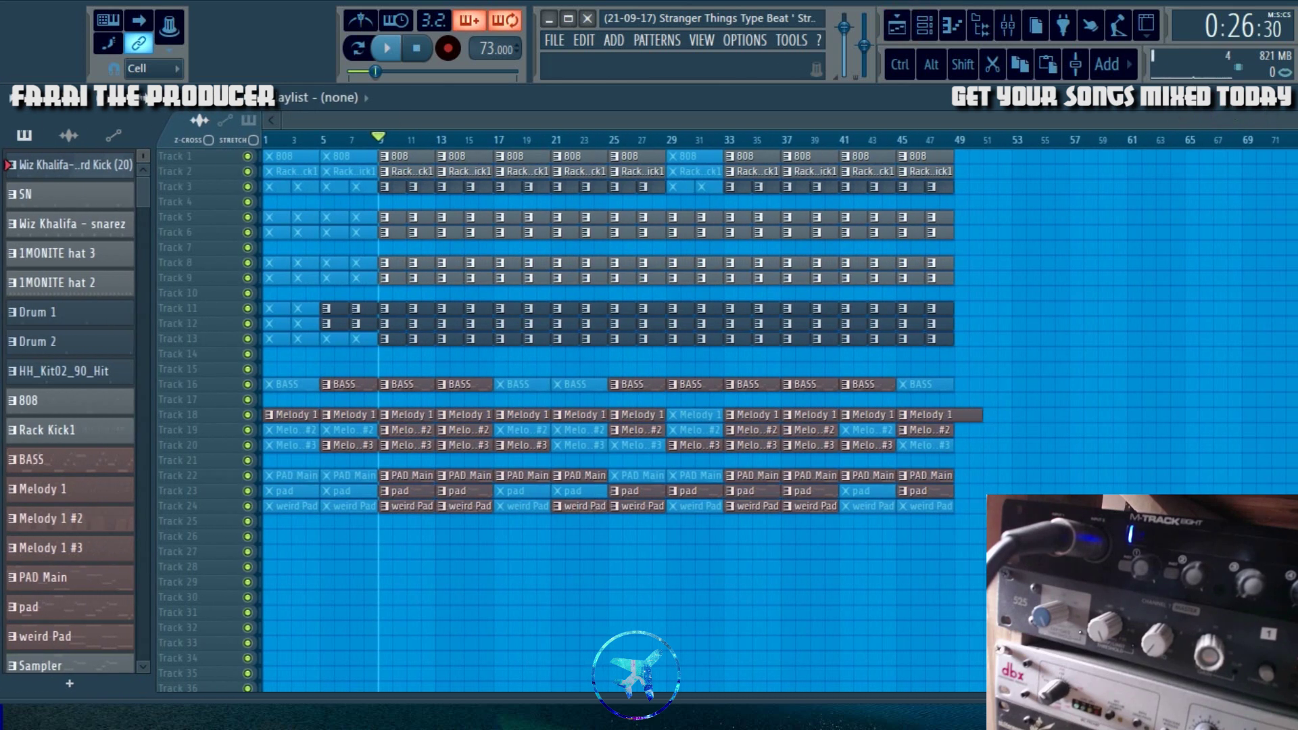
{"action": "left_click_drag", "start_coordinate": [662, 97], "coordinate": [521, 99]}
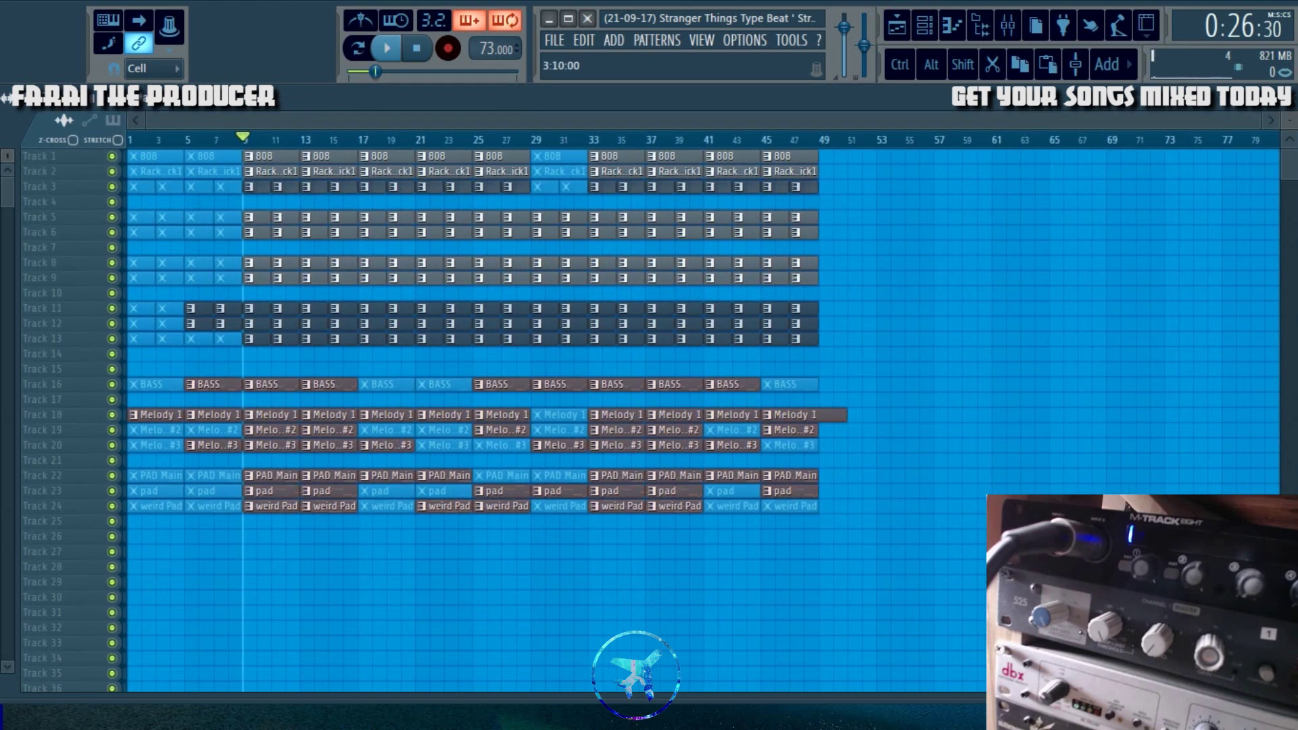
{"action": "key", "text": "F5"}
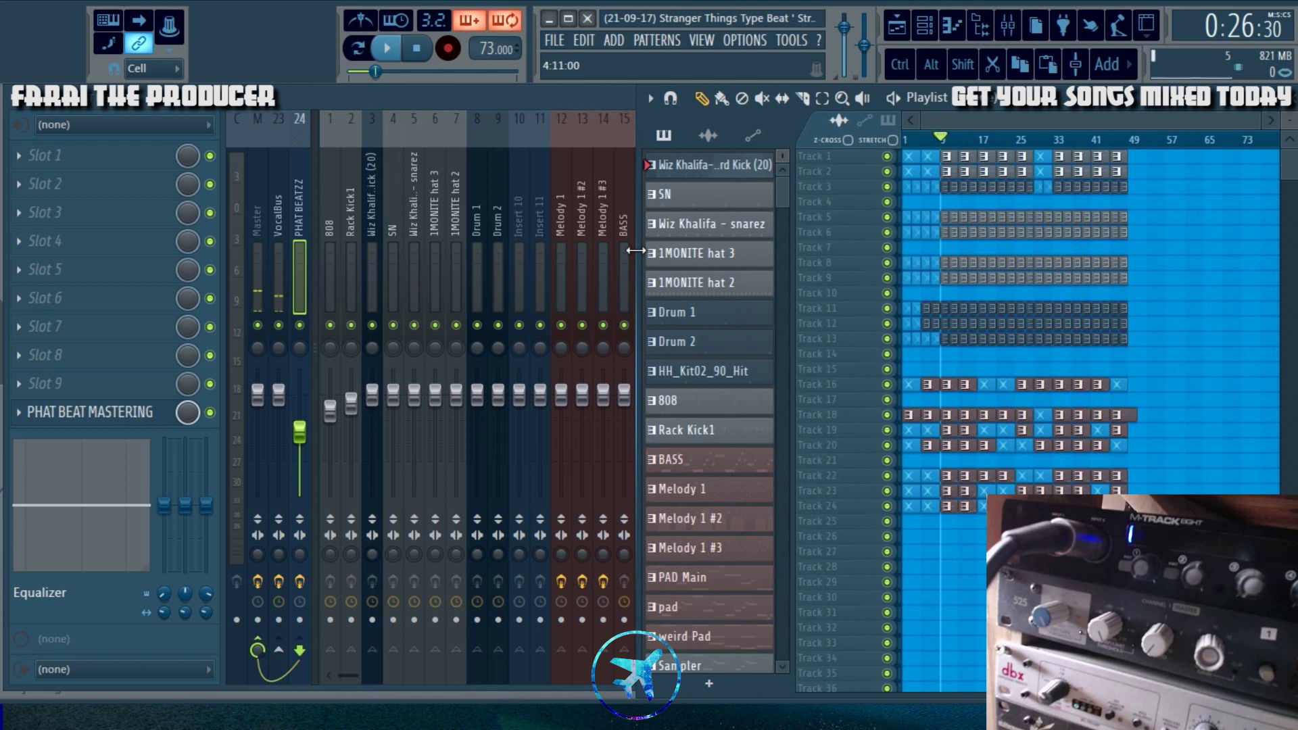
{"action": "key", "text": "F5"}
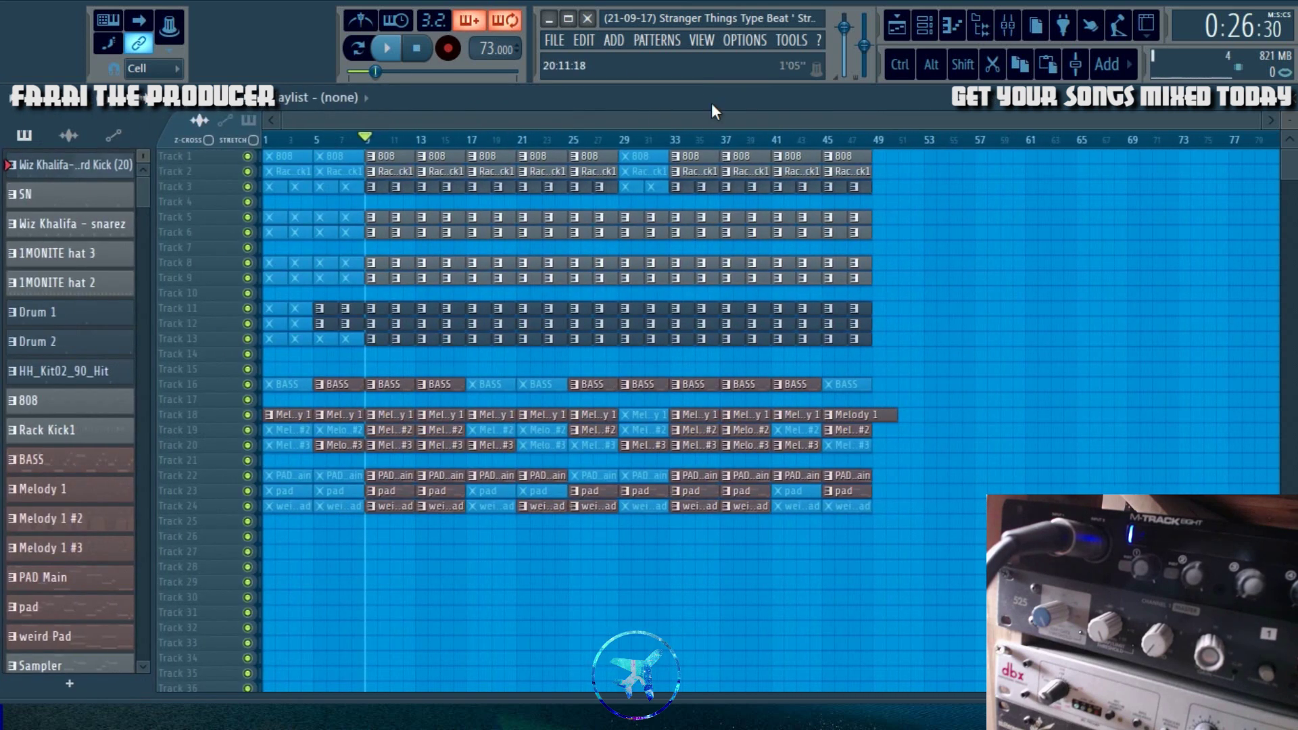
Look at the 808 pattern's notes in the piano roll, and return through the playlist to the mixer.
{"action": "left_click", "coordinate": [1007, 27]}
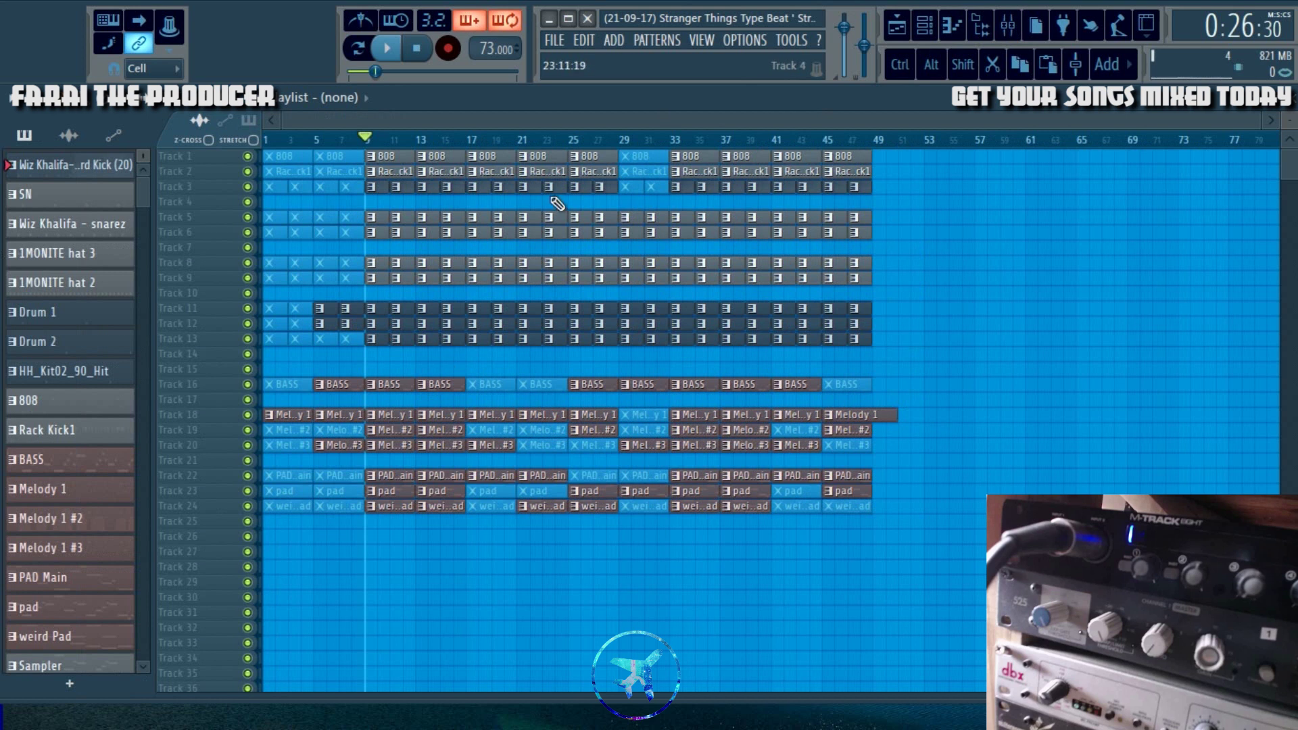
{"action": "double_click", "coordinate": [385, 156]}
{"action": "scroll", "coordinate": [225, 205], "scroll_direction": "up", "scroll_amount": 3}
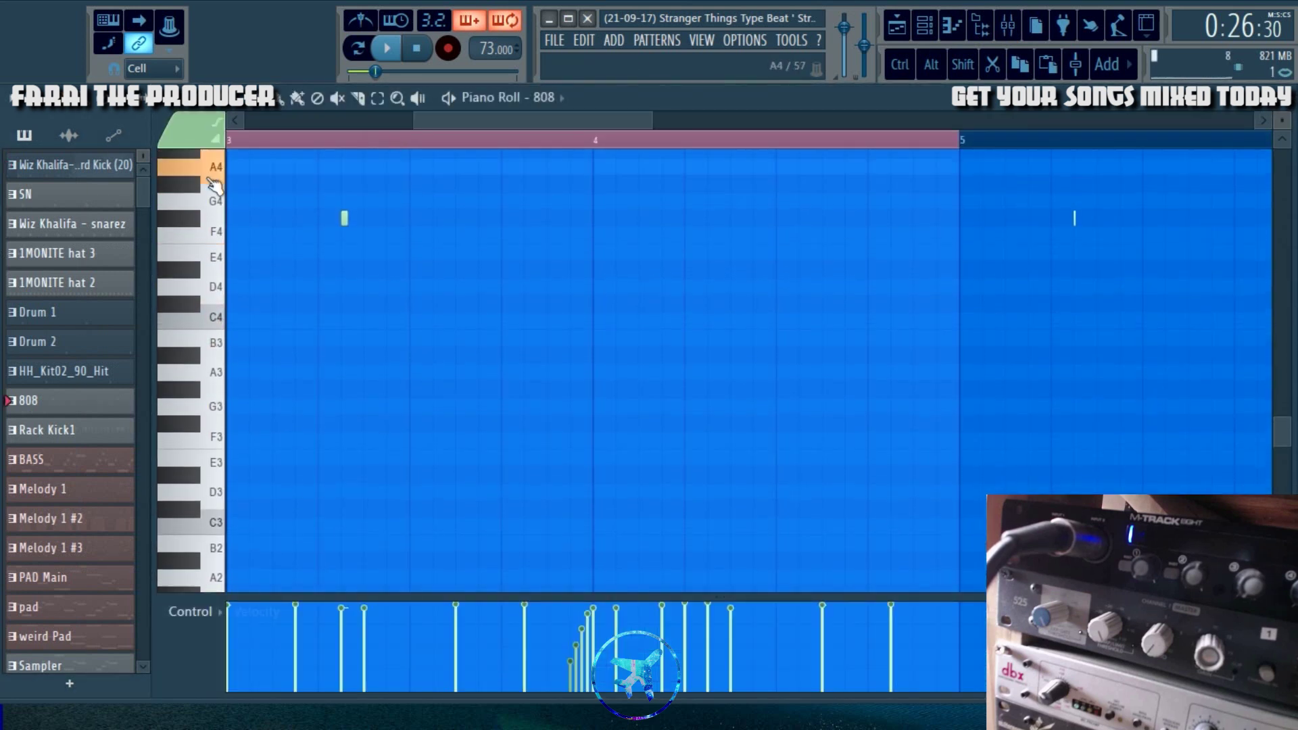
{"action": "left_click", "coordinate": [896, 27]}
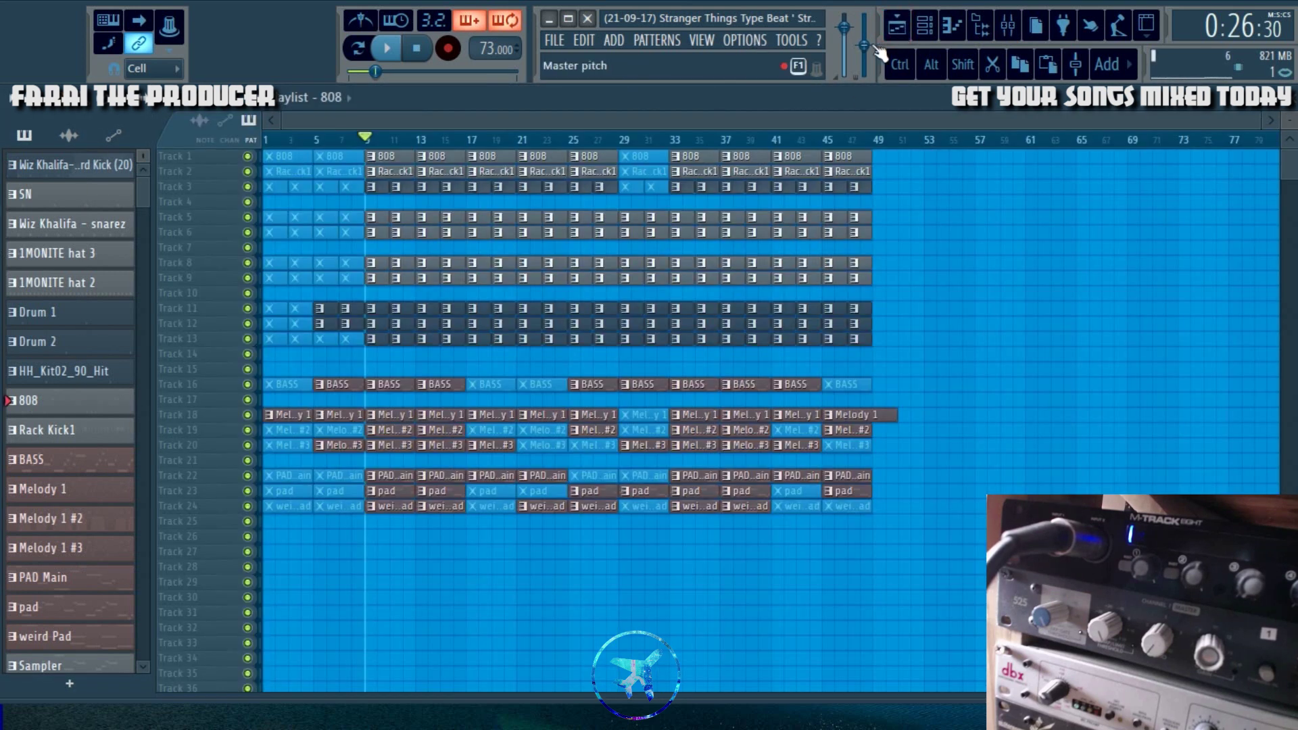
{"action": "left_click", "coordinate": [1007, 27]}
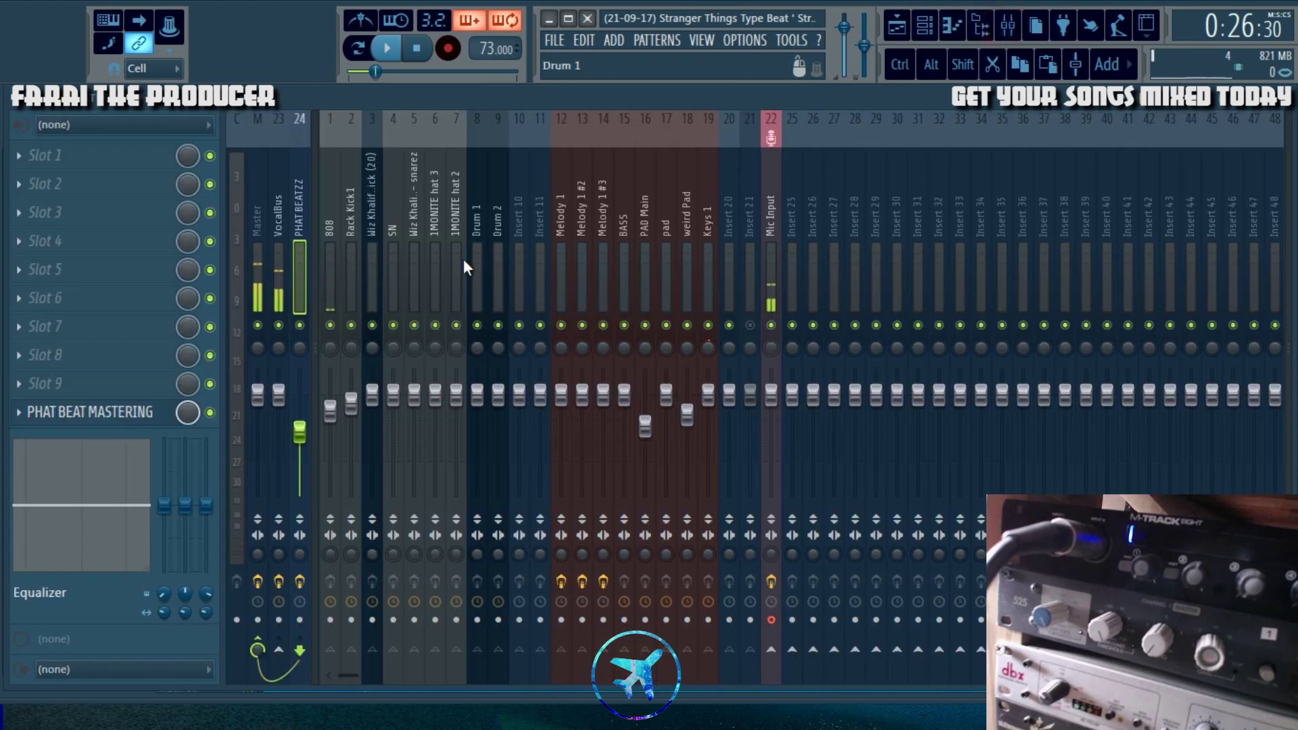
Try adjusting the volume faders of tracks 1 to 19 as a group, and reselect the PHAT BEATZZ track.
{"action": "left_click", "coordinate": [328, 256]}
{"action": "left_click_drag", "start_coordinate": [328, 255], "coordinate": [707, 277]}
{"action": "mouse_move", "coordinate": [707, 394]}
{"action": "left_mouse_down"}
{"action": "mouse_move", "coordinate": [708, 411]}
{"action": "mouse_move", "coordinate": [708, 395]}
{"action": "left_mouse_up"}
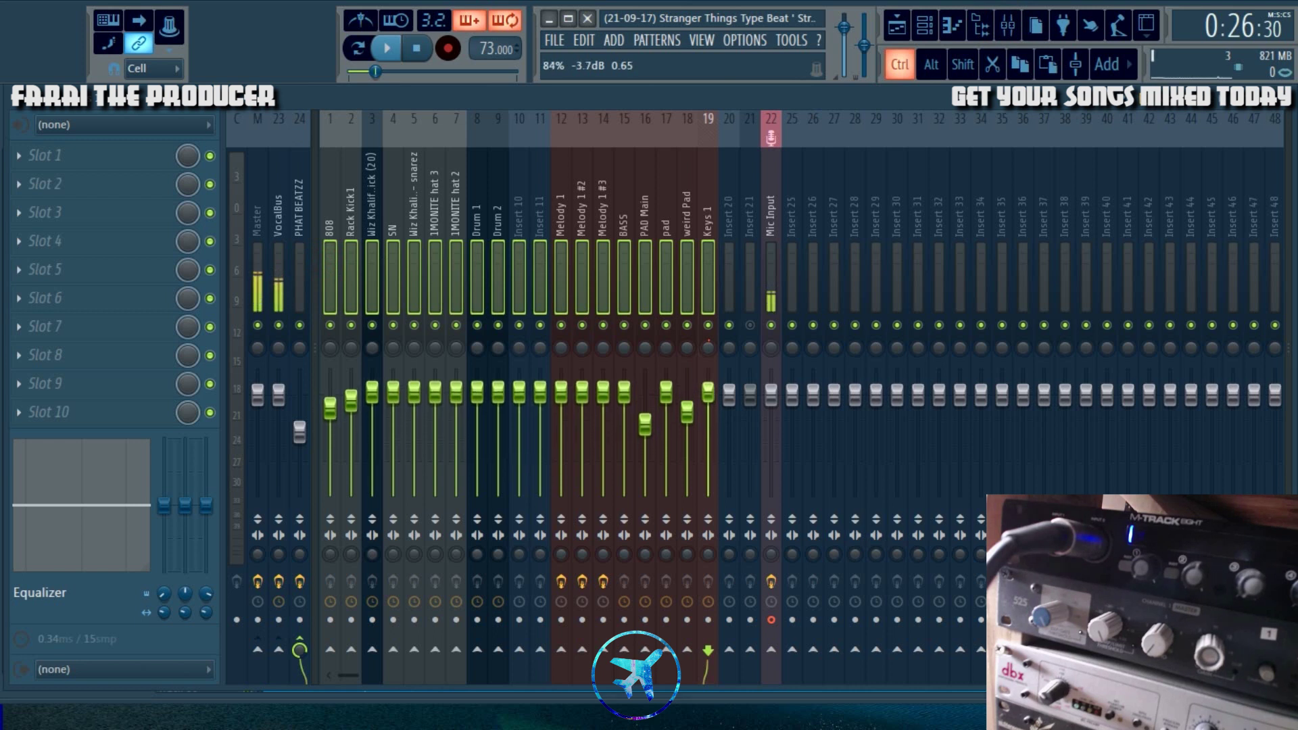
{"action": "left_click", "coordinate": [299, 251]}
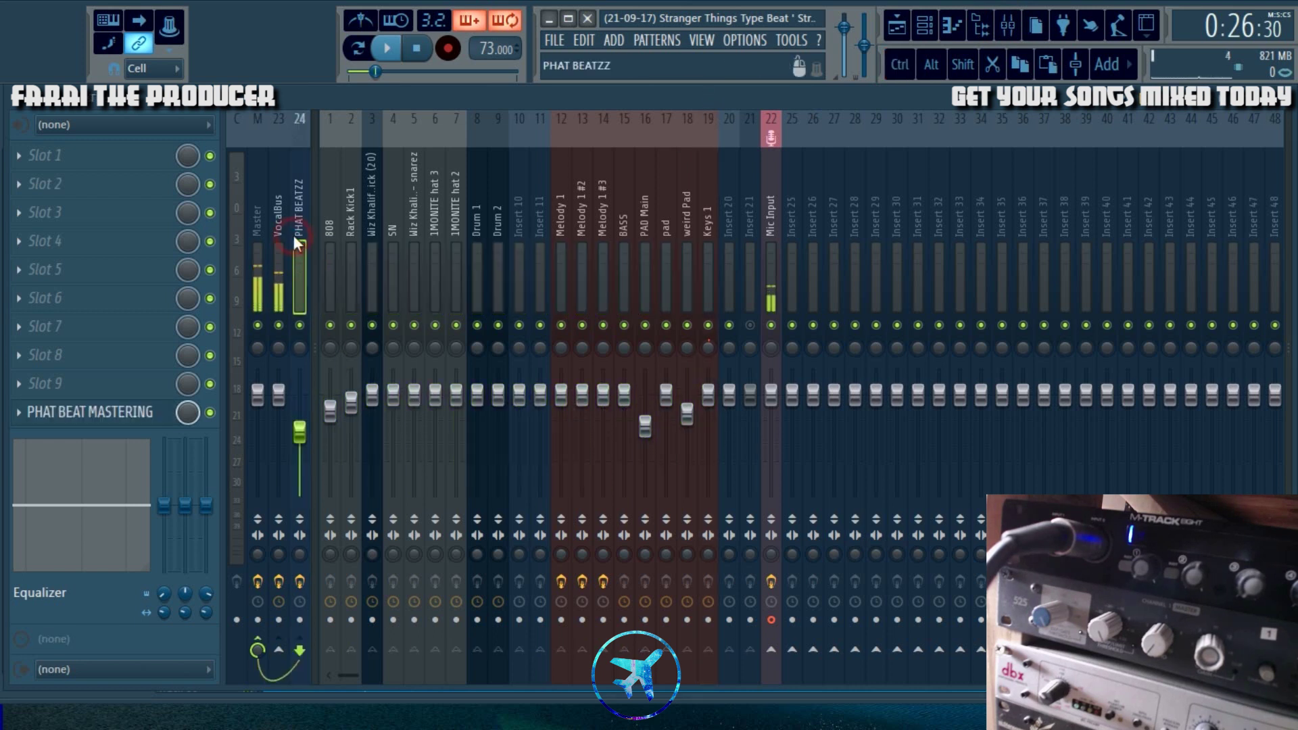
Check the PHAT BEAT MASTERING limiter on the PHAT BEATZZ track again, and close its window.
{"action": "left_click", "coordinate": [387, 48]}
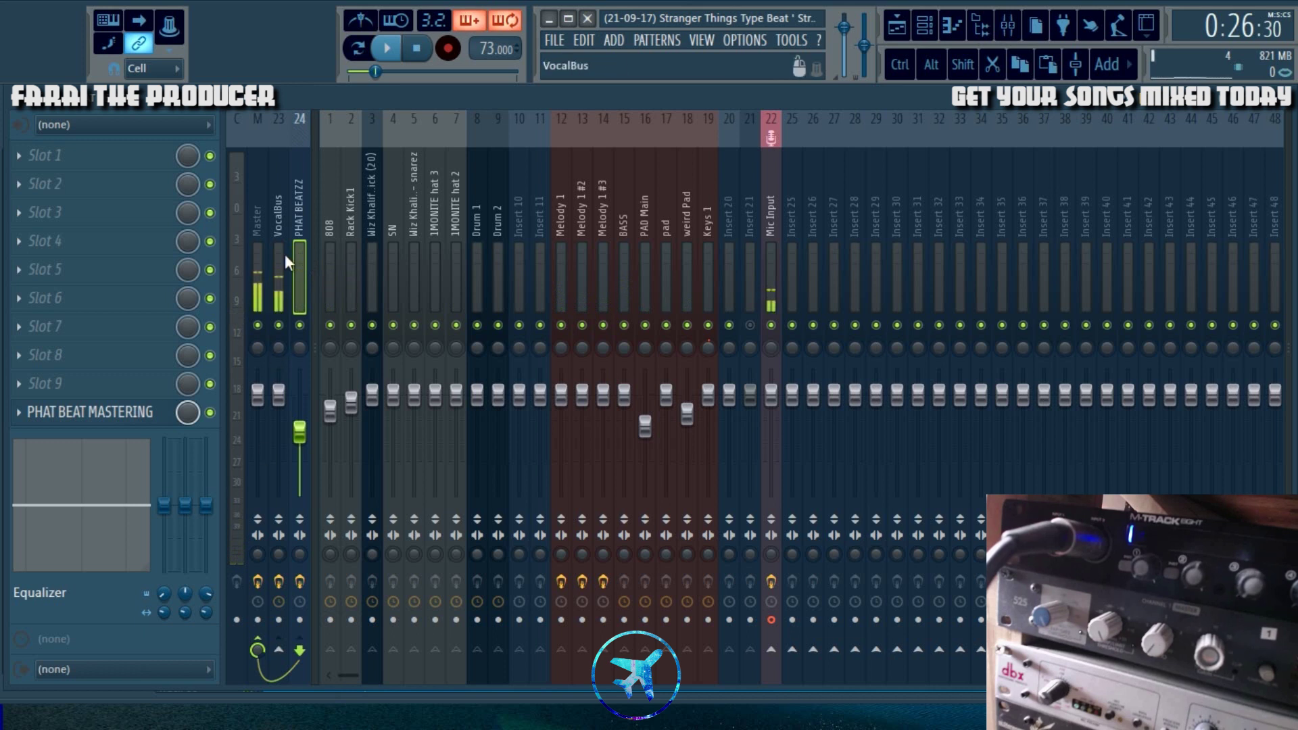
{"action": "left_click", "coordinate": [90, 412]}
{"action": "left_click_drag", "start_coordinate": [585, 311], "coordinate": [546, 251]}
{"action": "left_click", "coordinate": [1024, 252]}
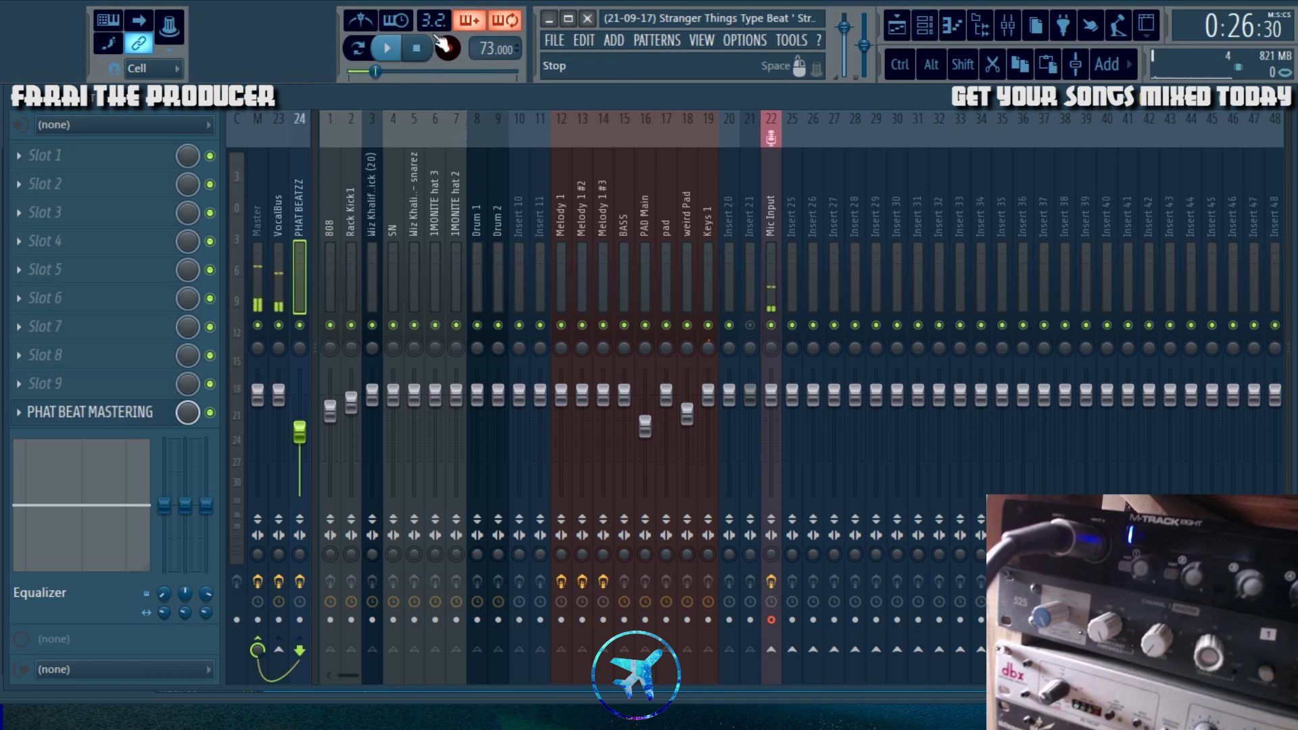
View the playlist arrangement, return to the mixer and display the Master track's effects chain.
{"action": "left_click", "coordinate": [1020, 39]}
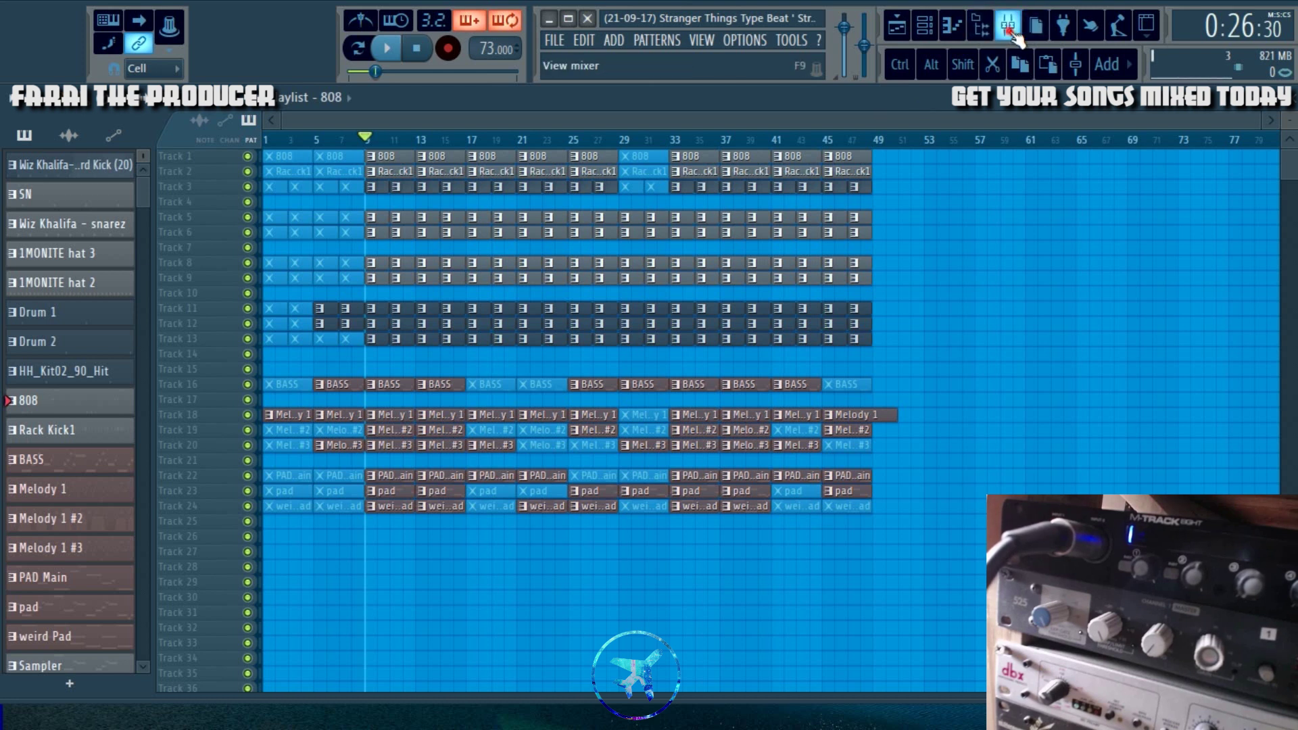
{"action": "left_click", "coordinate": [1007, 27]}
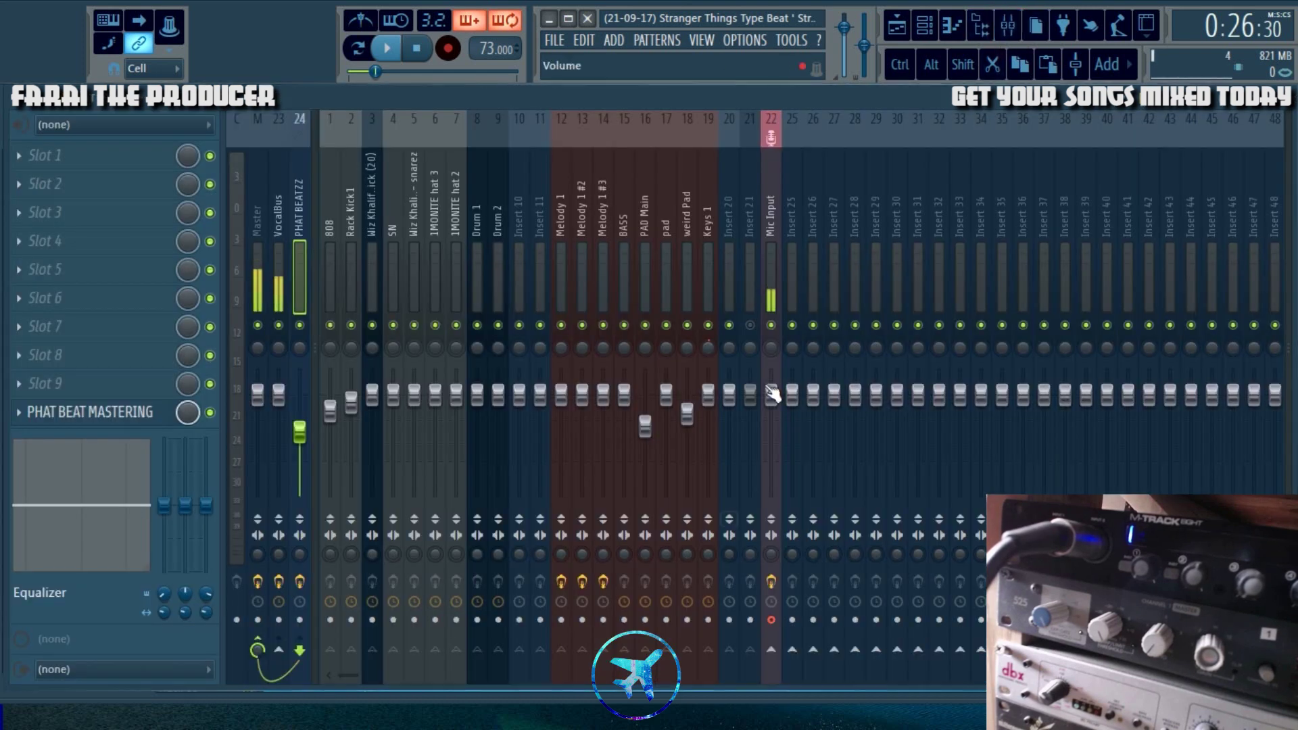
{"action": "left_click", "coordinate": [254, 180]}
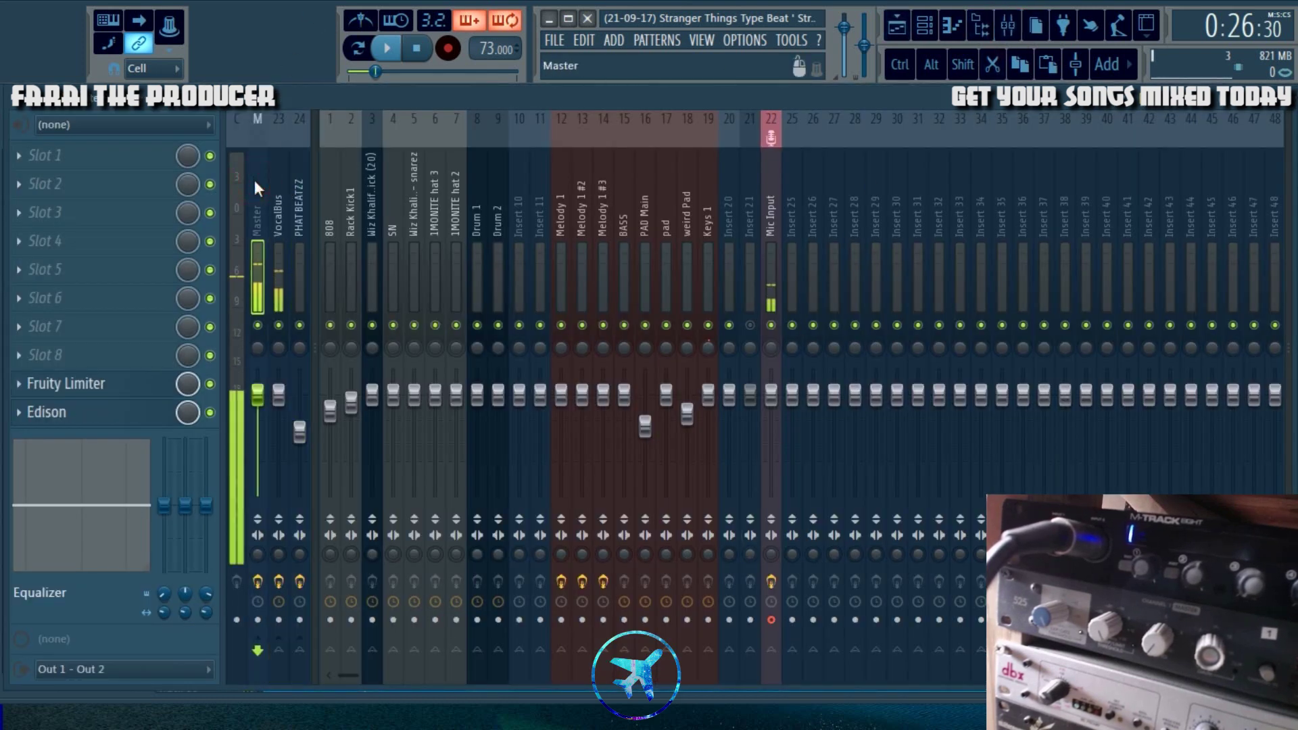